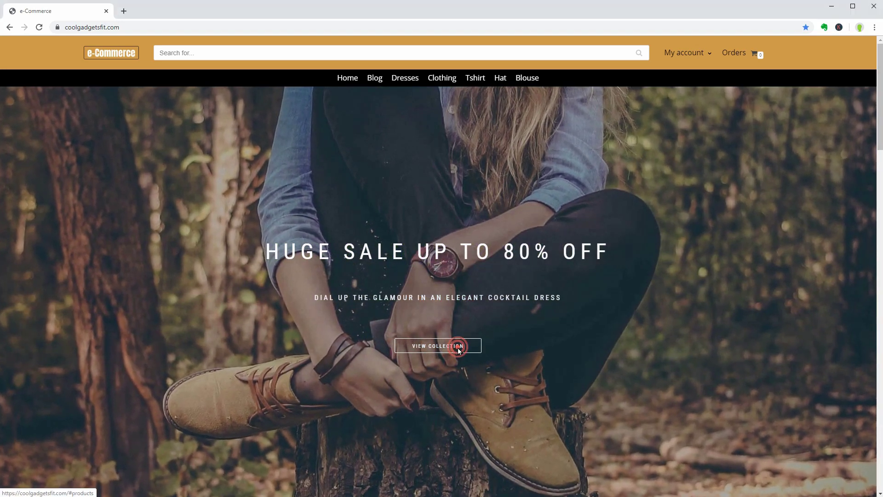
# Step: Quick View Custom Tee in the home page's latest products and add it to the wish list
pyautogui.click(460, 350)
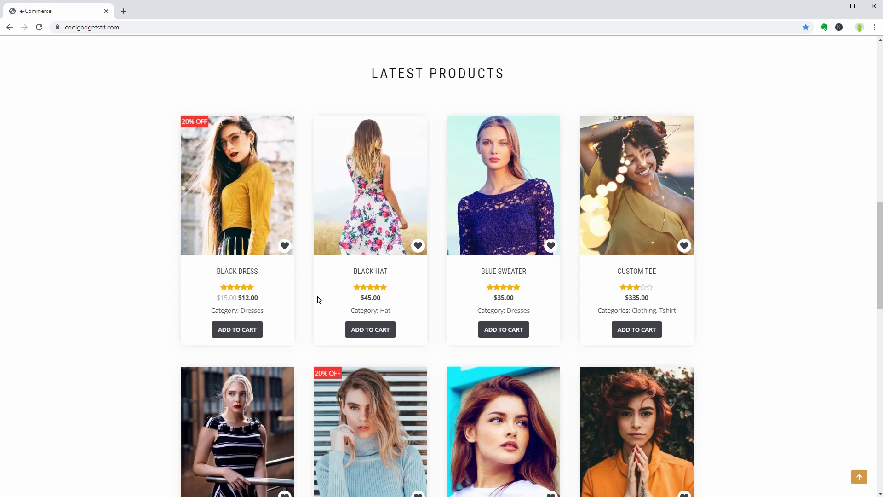
pyautogui.moveTo(623, 231)
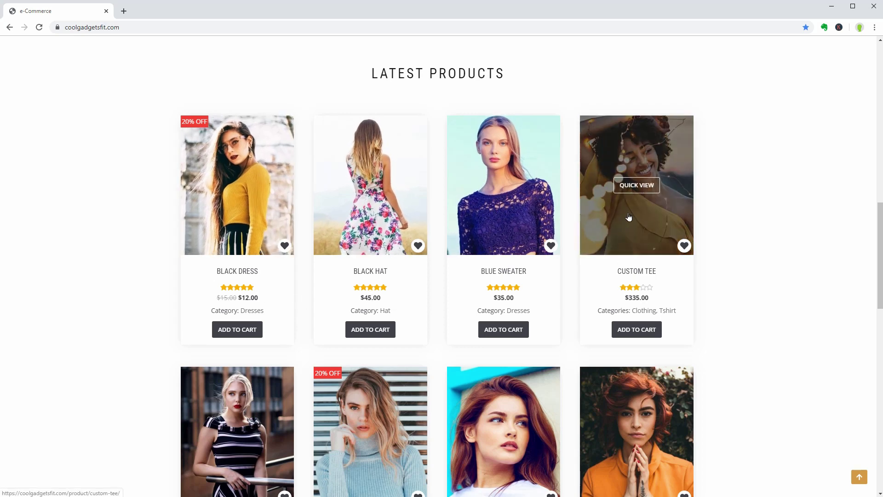
pyautogui.click(635, 186)
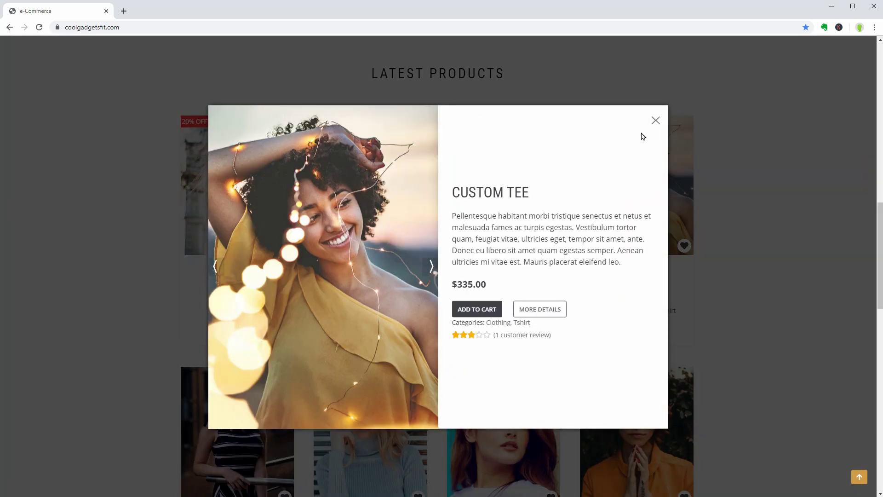
pyautogui.click(656, 121)
pyautogui.moveTo(407, 205)
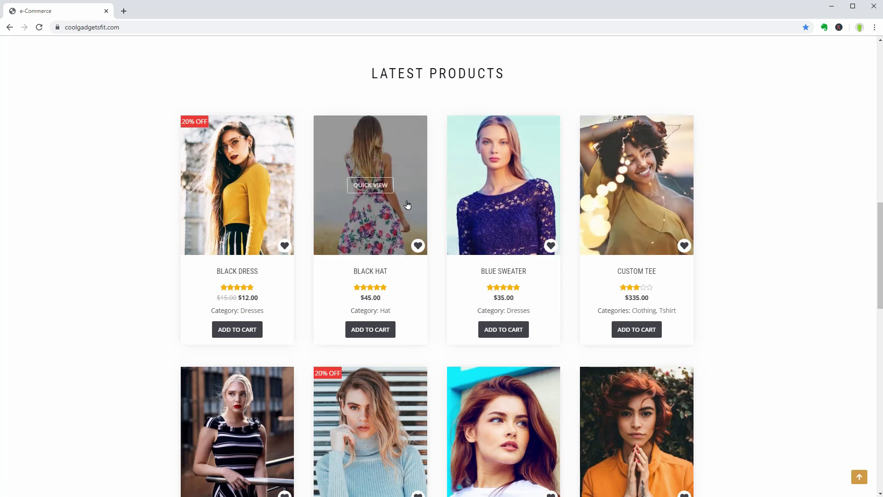
pyautogui.click(684, 245)
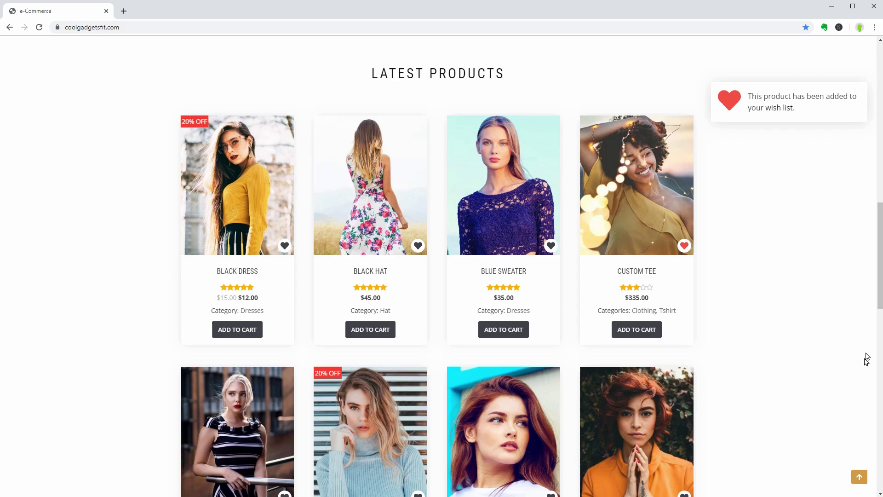
# Step: On the Shop page, add Custom Tee and Infuse Tshirt to the cart for a $735.00 subtotal
pyautogui.scroll(-2, 846, 395)
pyautogui.click(859, 477)
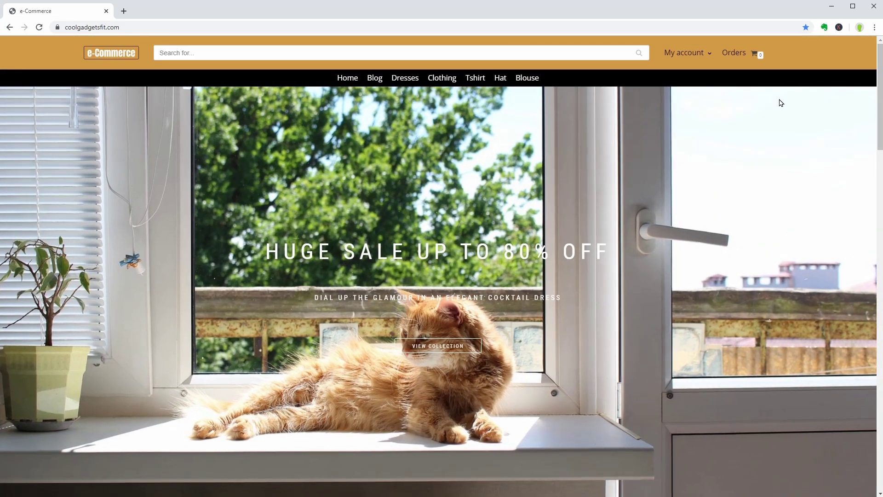
pyautogui.moveTo(692, 68)
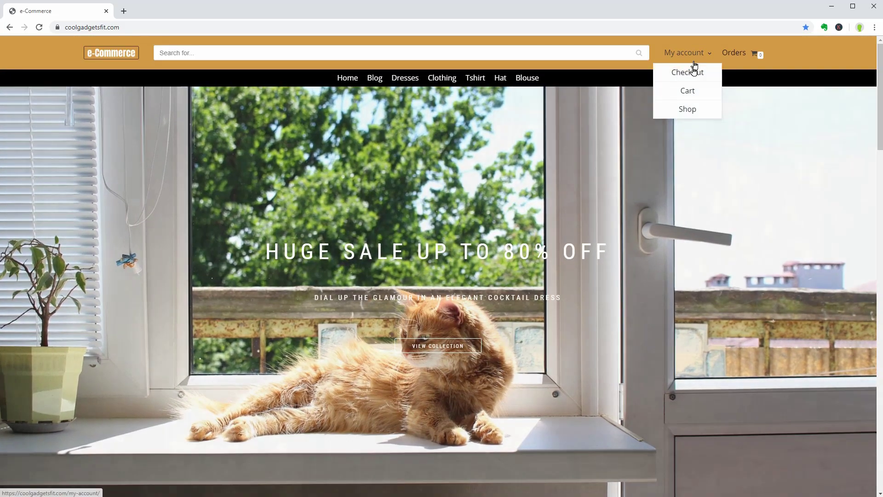
pyautogui.click(688, 110)
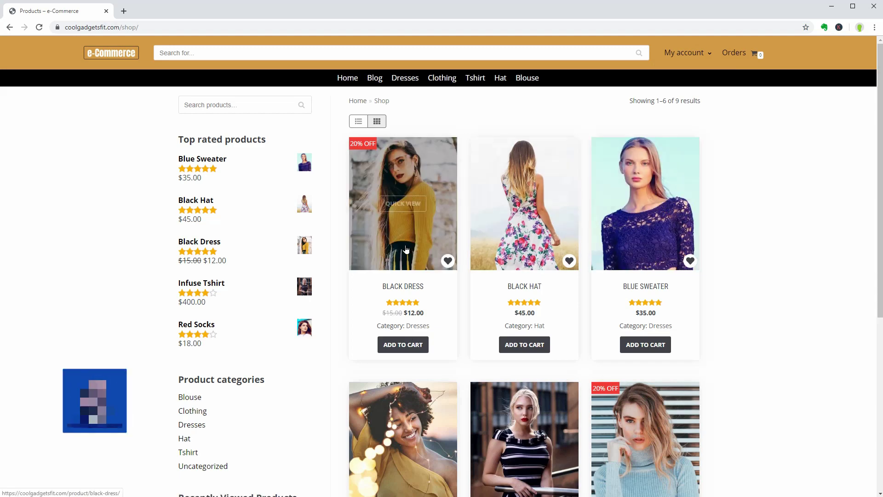
pyautogui.scroll(-4, 631, 282)
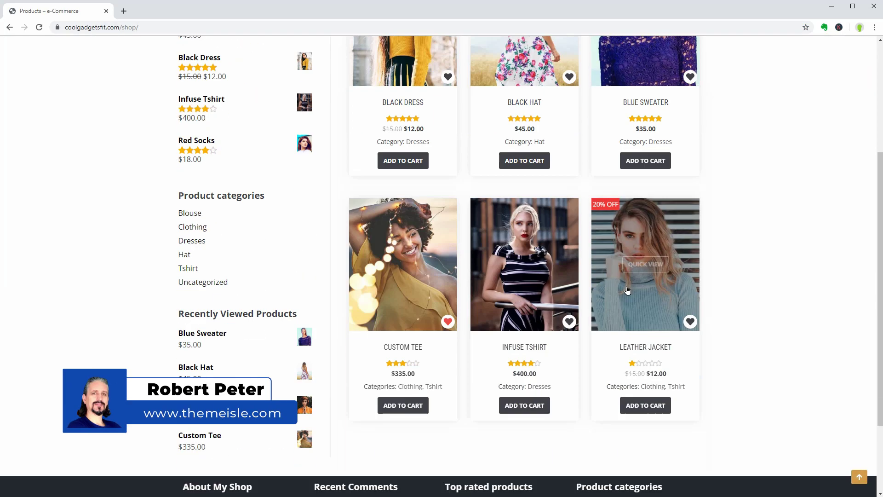
pyautogui.click(412, 407)
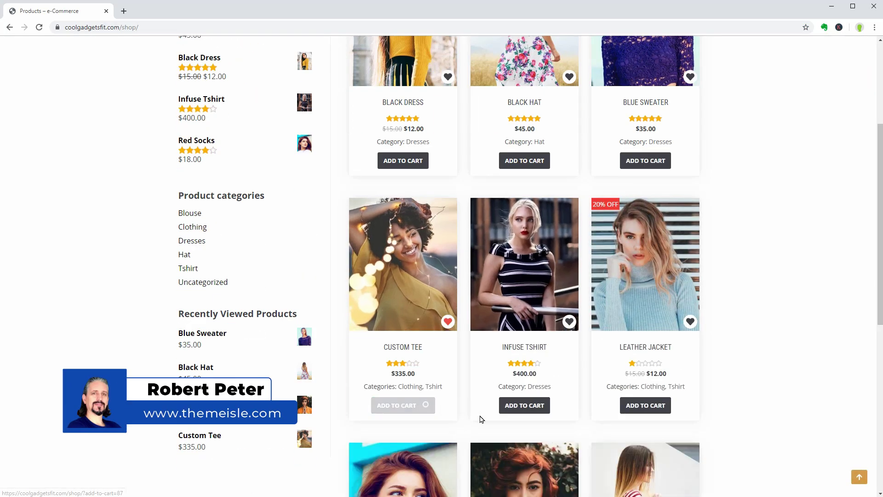
pyautogui.click(532, 411)
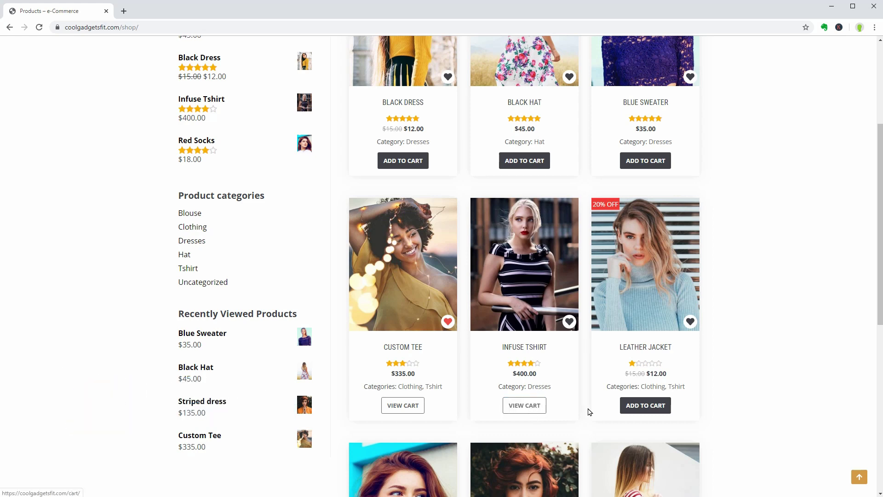
pyautogui.scroll(3, 738, 338)
pyautogui.click(858, 476)
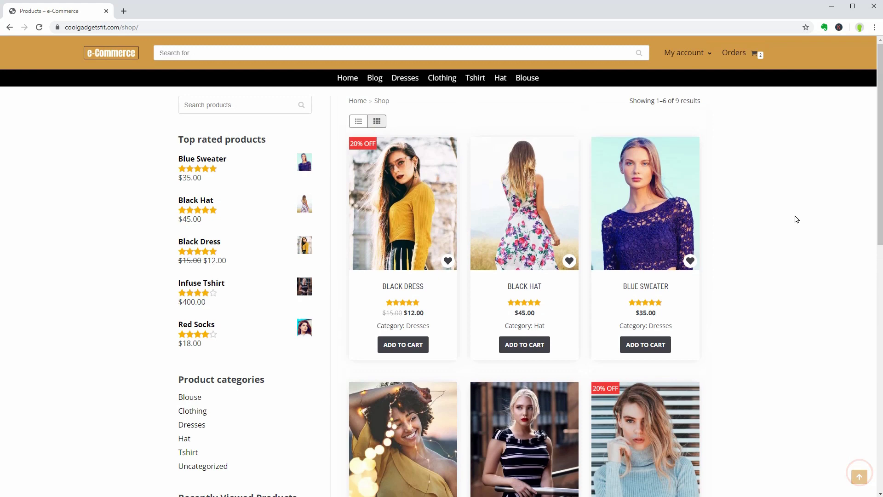
pyautogui.moveTo(760, 59)
# Step: Switch the shop to list view and back to grid, then return to Home
pyautogui.click(359, 122)
pyautogui.click(377, 121)
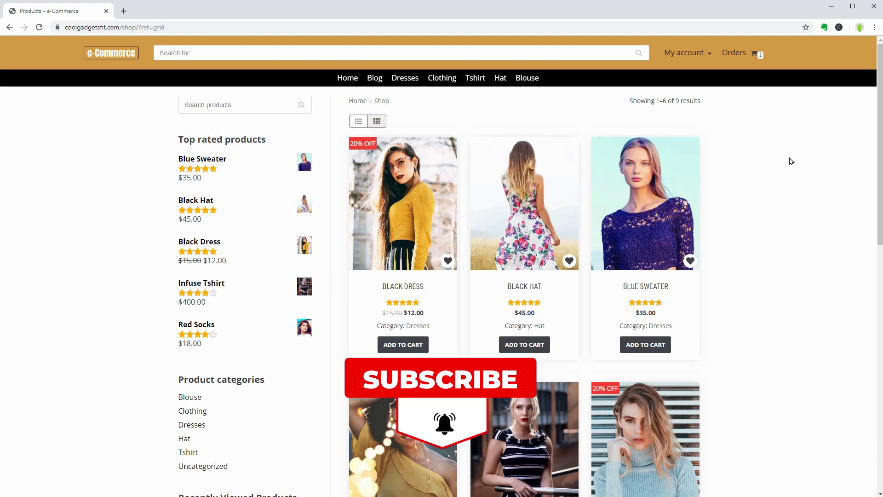
pyautogui.click(353, 81)
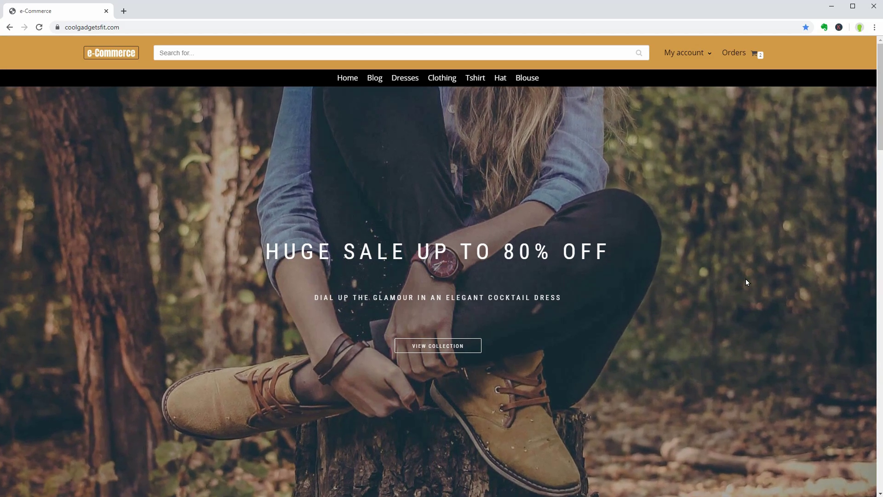
# Step: Jump to VIEW COLLECTION and scroll past the latest products to the footer categories
pyautogui.click(462, 346)
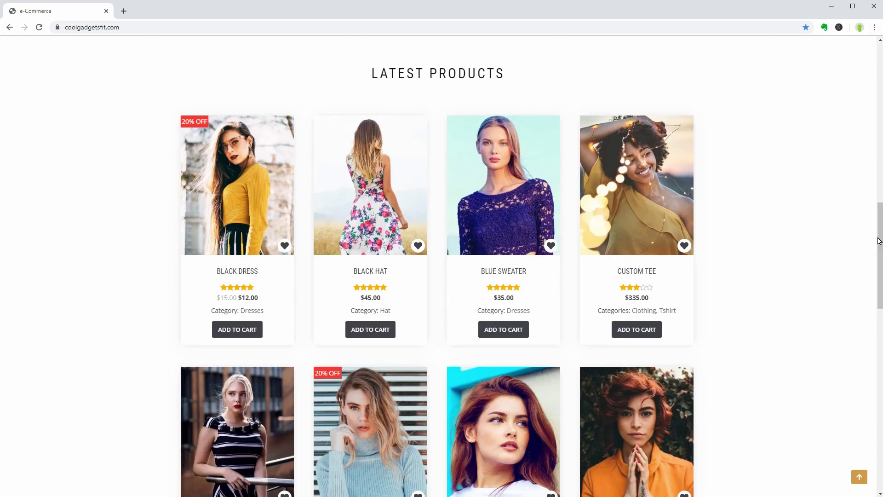
pyautogui.moveTo(880, 239); pyautogui.dragTo(881, 396)
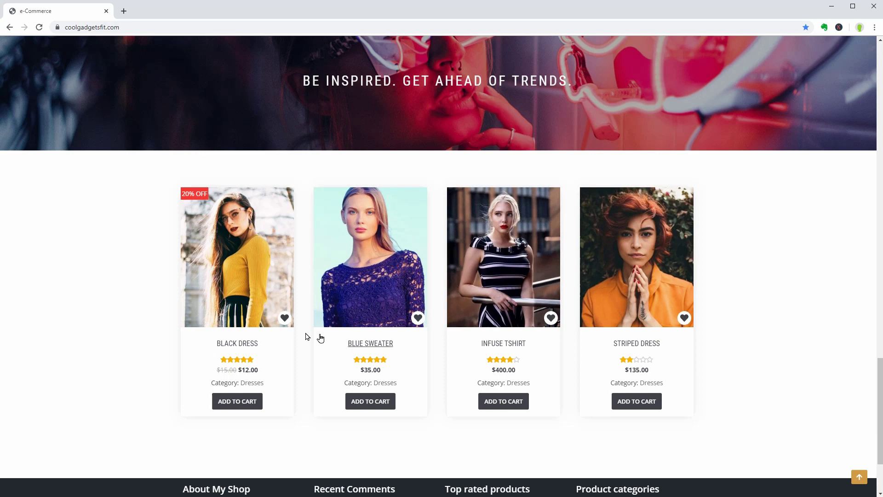
pyautogui.moveTo(272, 302)
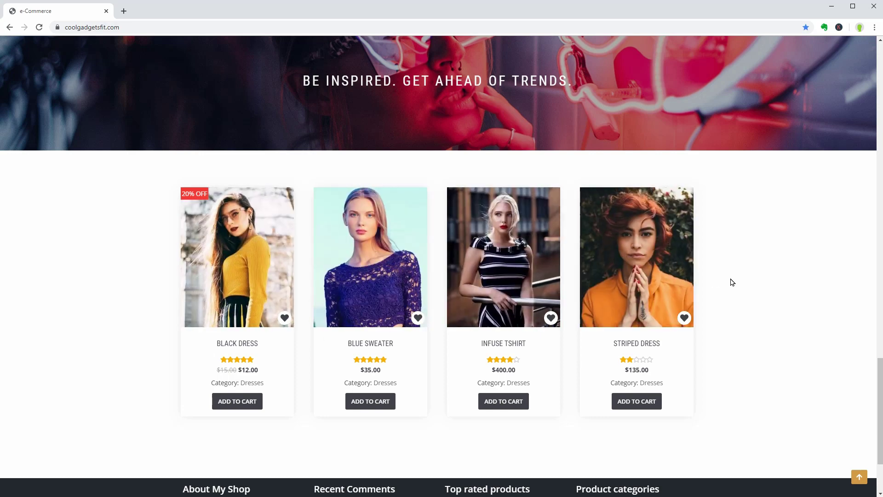
pyautogui.scroll(-2, 745, 331)
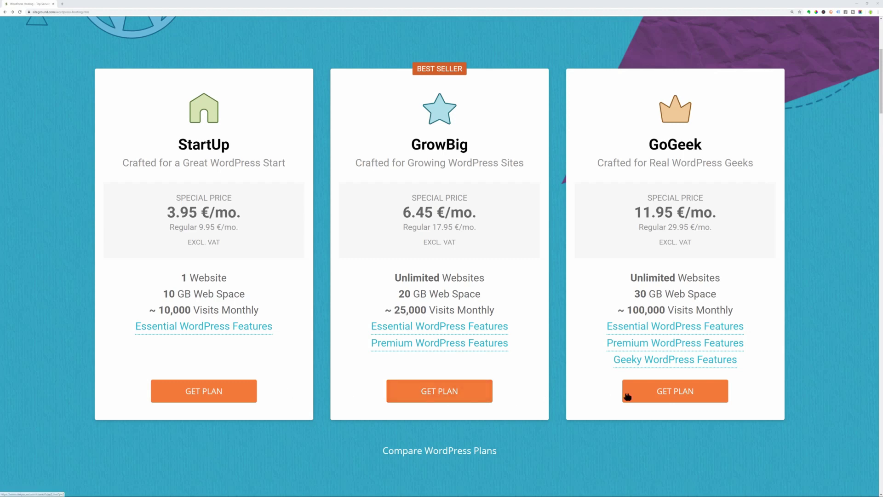
# Step: Scroll down to the StartUp, GrowBig and GoGeek plan cards with their monthly prices
pyautogui.scroll(-1, 479, 397)
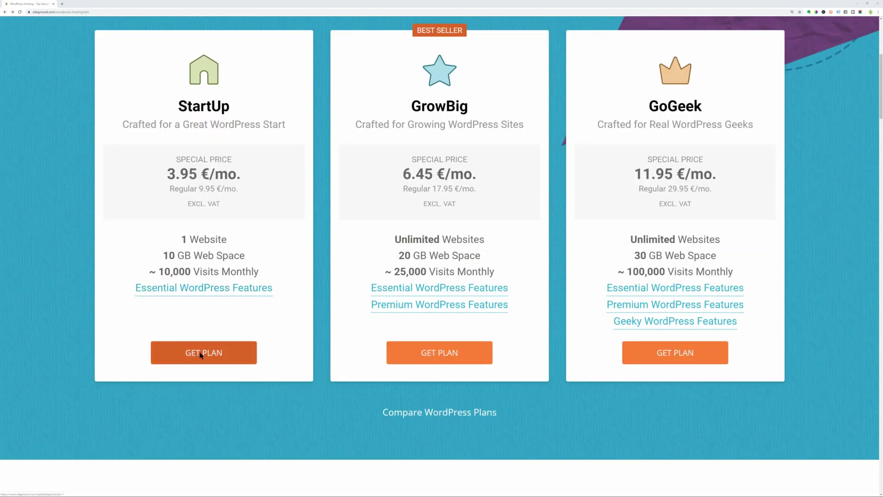
# Step: Pick the StartUp plan, register new domain coolgadgetsfit.com, and proceed to Review & Complete
pyautogui.click(201, 355)
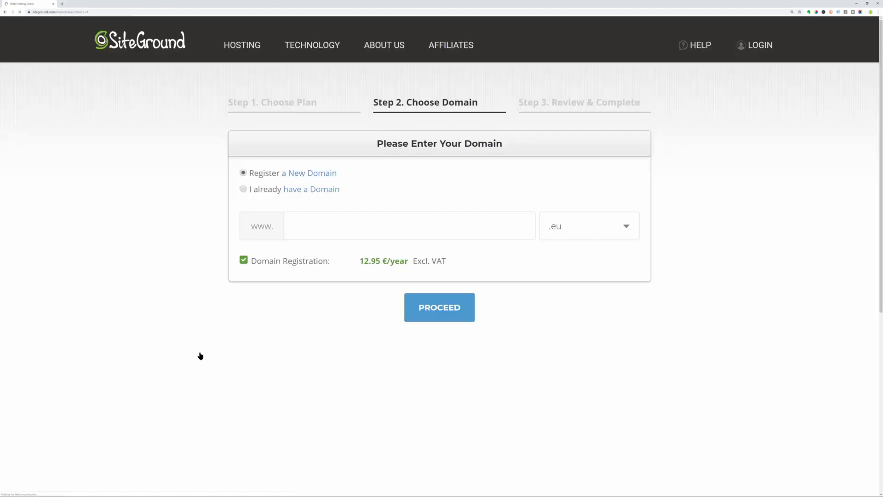
pyautogui.click(244, 190)
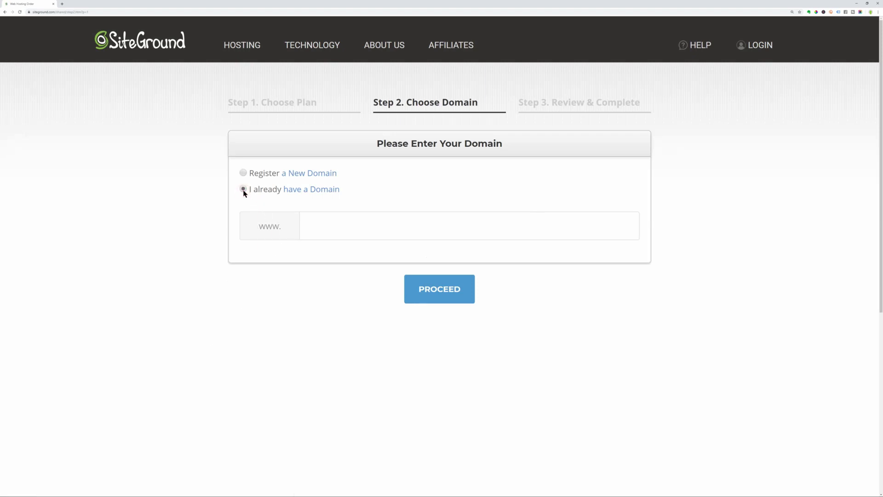
pyautogui.click(244, 174)
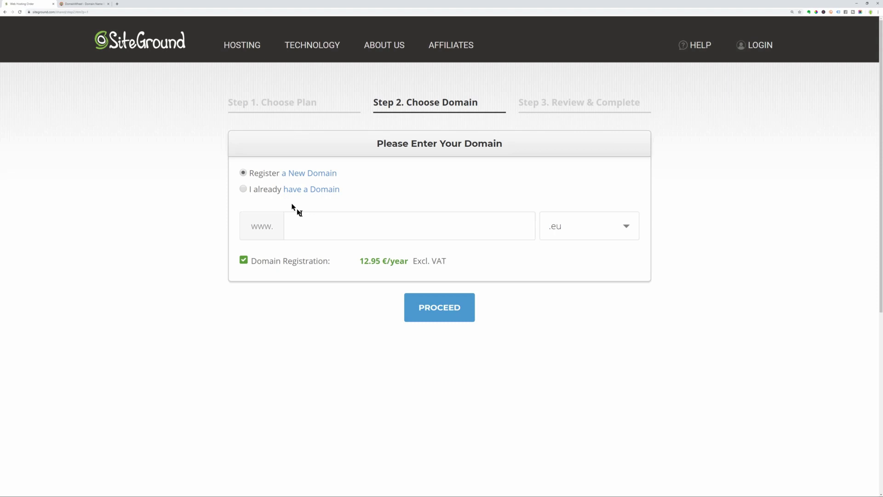
pyautogui.click(310, 222)
pyautogui.write('coolgadgetsfit')
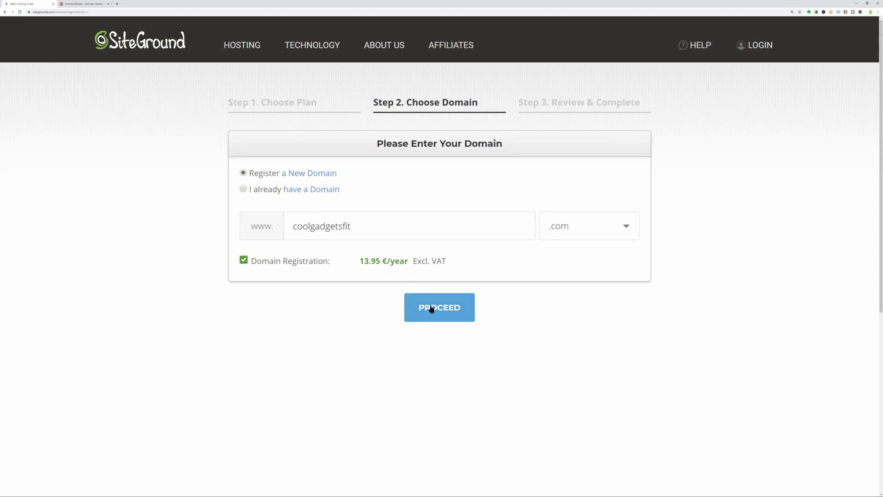
pyautogui.click(431, 307)
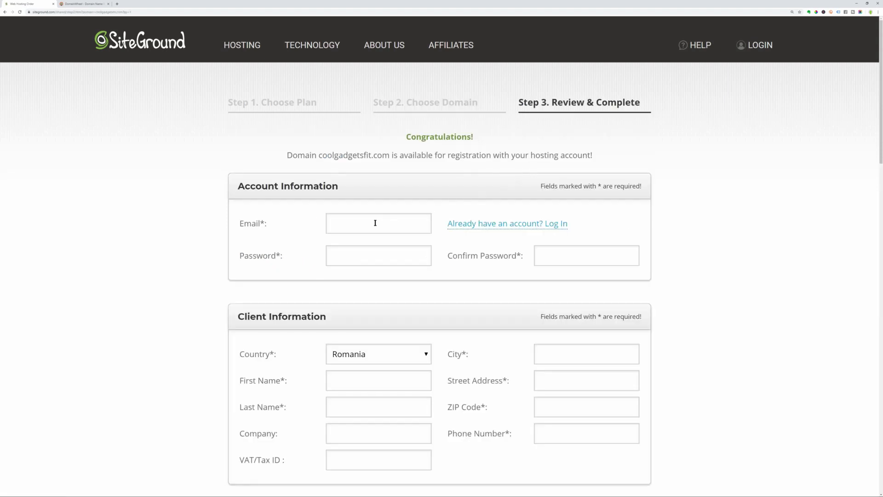
# Step: Fill in the account and client details, accept the terms, and pay for the order
pyautogui.click(363, 225)
pyautogui.scroll(-10, 382, 241)
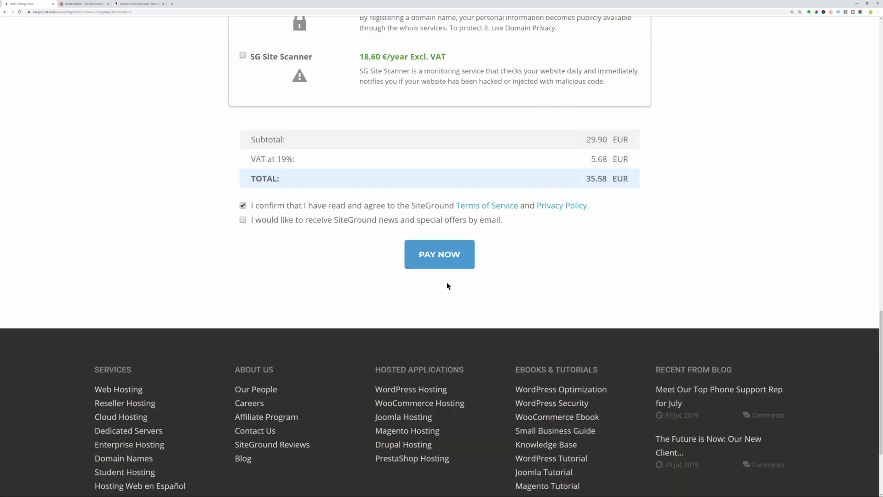
pyautogui.click(448, 266)
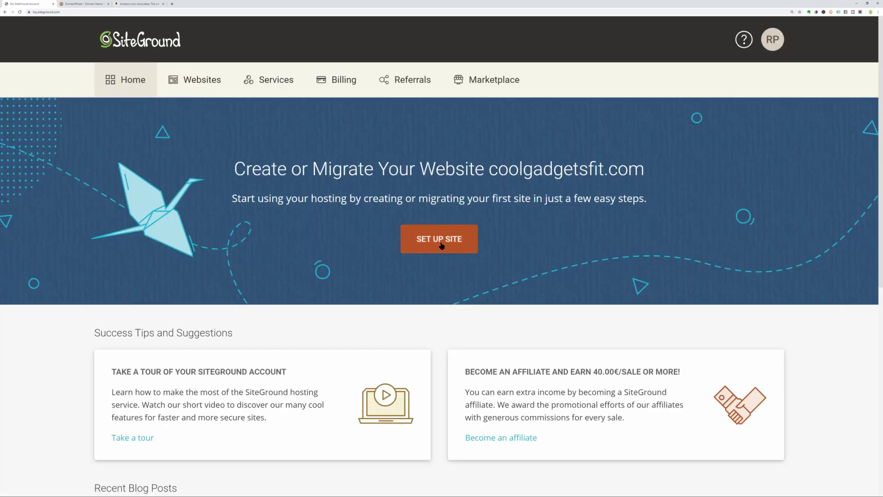
# Step: Set up a brand-new WordPress site for coolgadgetsfit.com, confirming login details and skipping extras
pyautogui.click(440, 241)
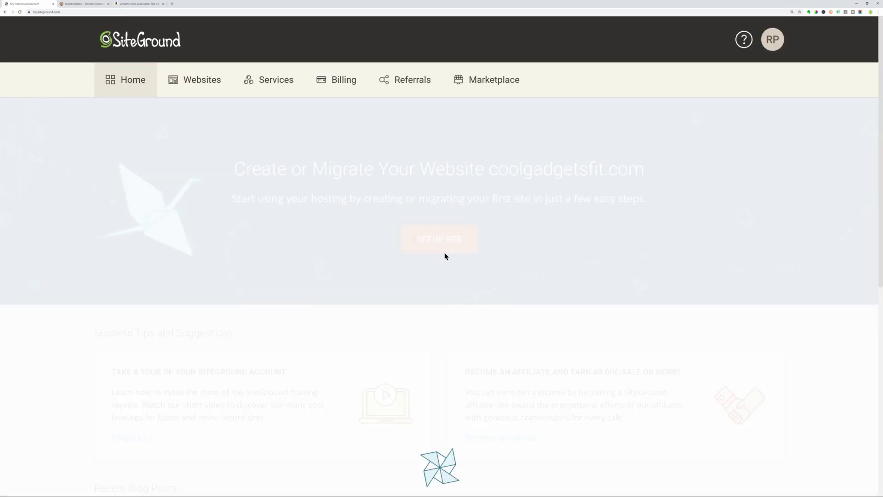
pyautogui.click(284, 325)
pyautogui.scroll(-2, 230, 359)
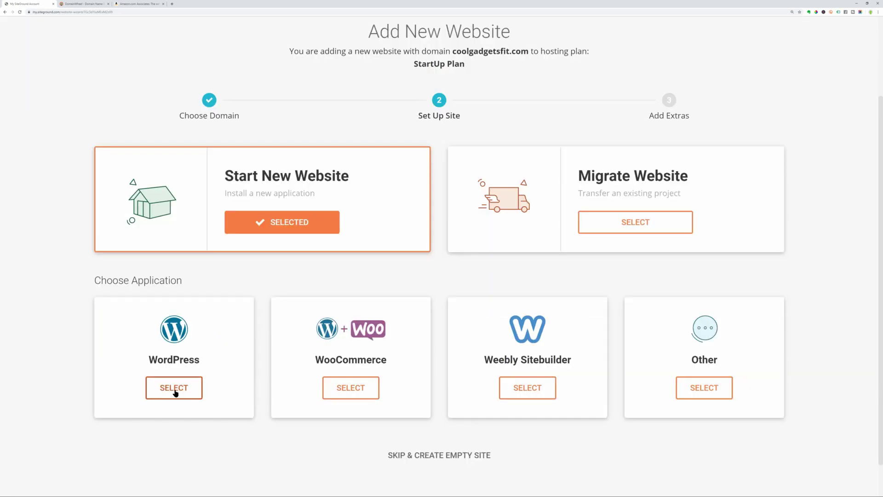
pyautogui.click(175, 392)
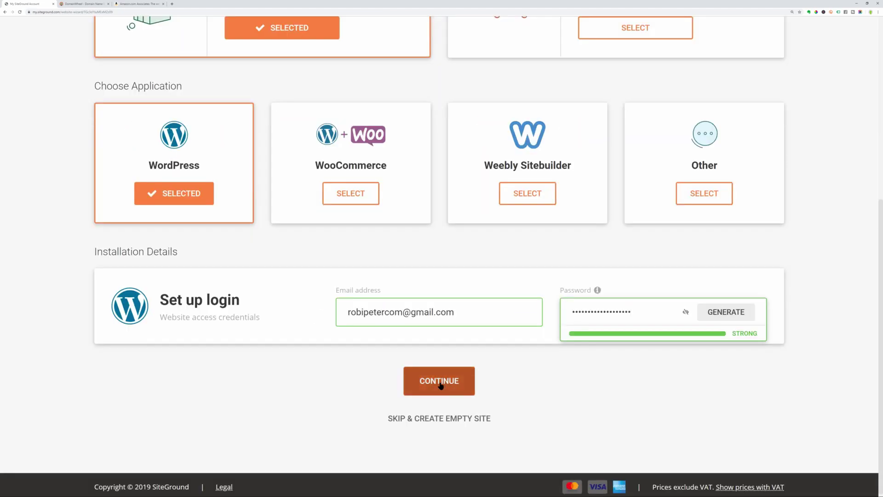
pyautogui.click(441, 386)
pyautogui.click(445, 432)
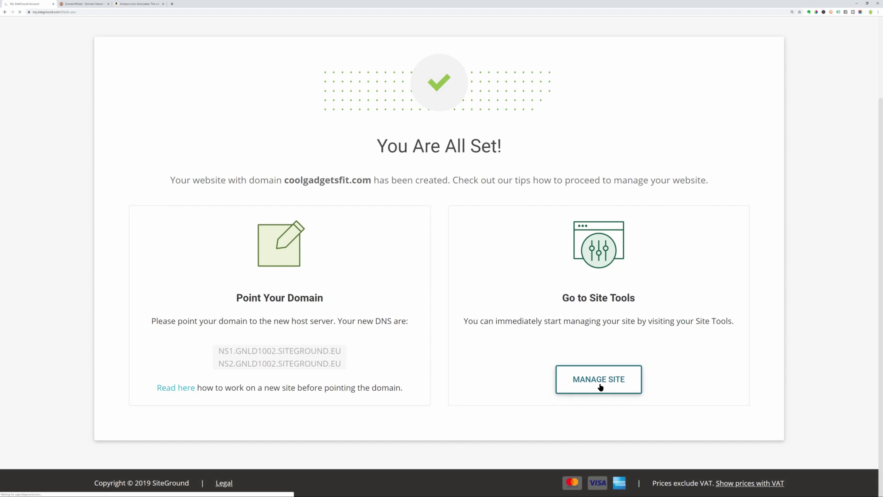
# Step: In WordPress Starter, search 'neve' and choose Neve Business with Elementor and WooCommerce
pyautogui.click(440, 470)
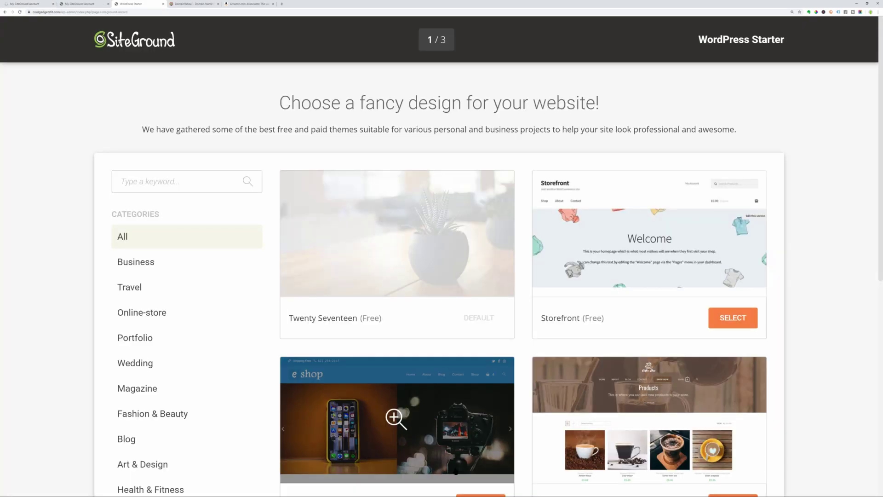
pyautogui.click(192, 185)
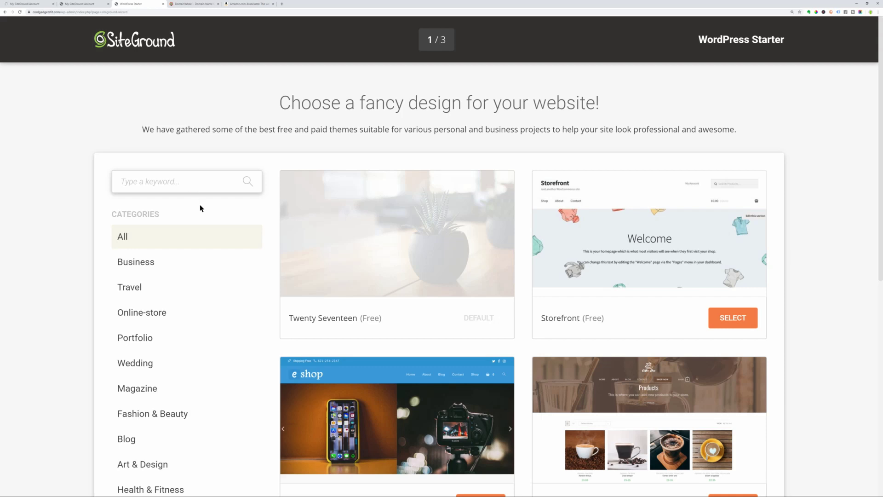
pyautogui.write('neve')
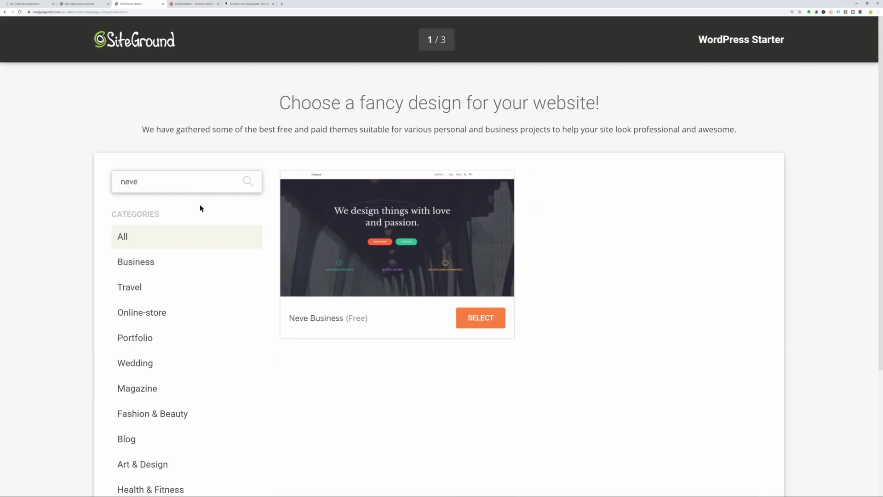
pyautogui.click(482, 319)
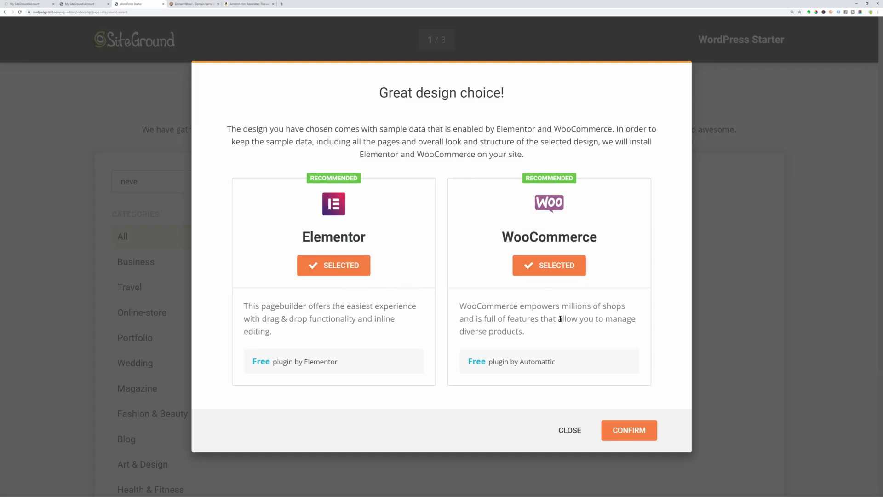
pyautogui.click(628, 432)
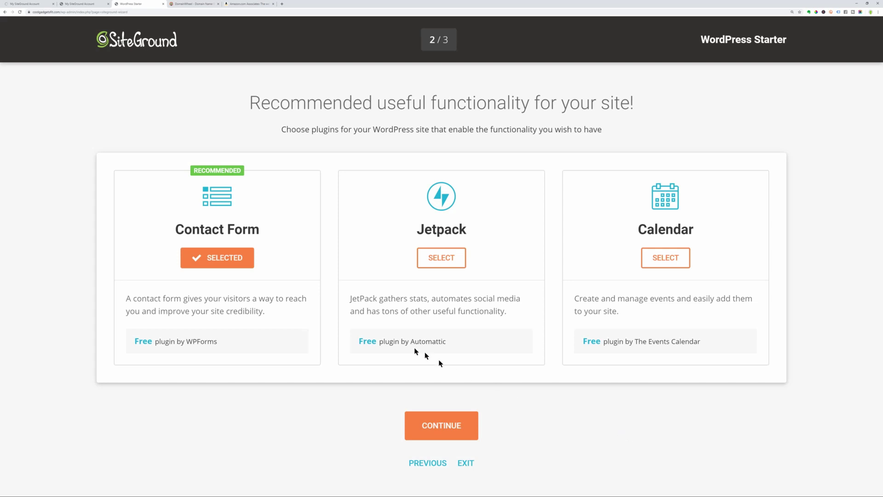
# Step: Deselect the Contact Form plugin and start the WordPress installation
pyautogui.click(230, 265)
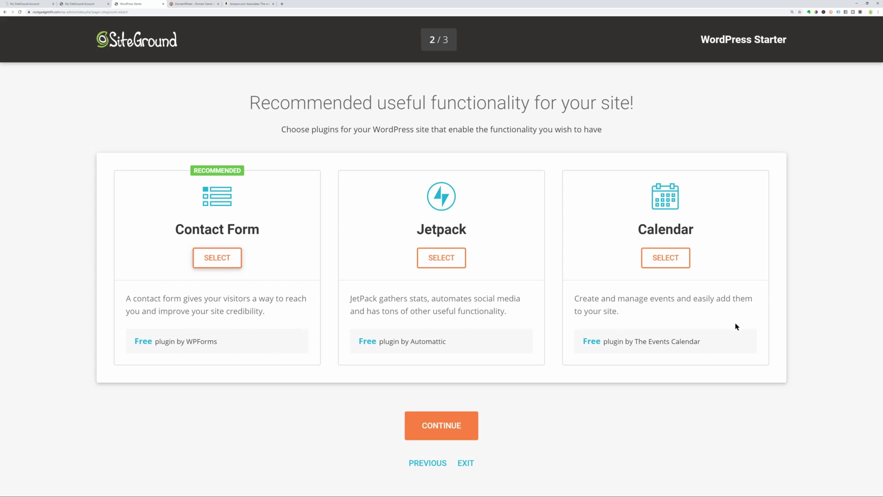
pyautogui.click(457, 431)
pyautogui.click(444, 436)
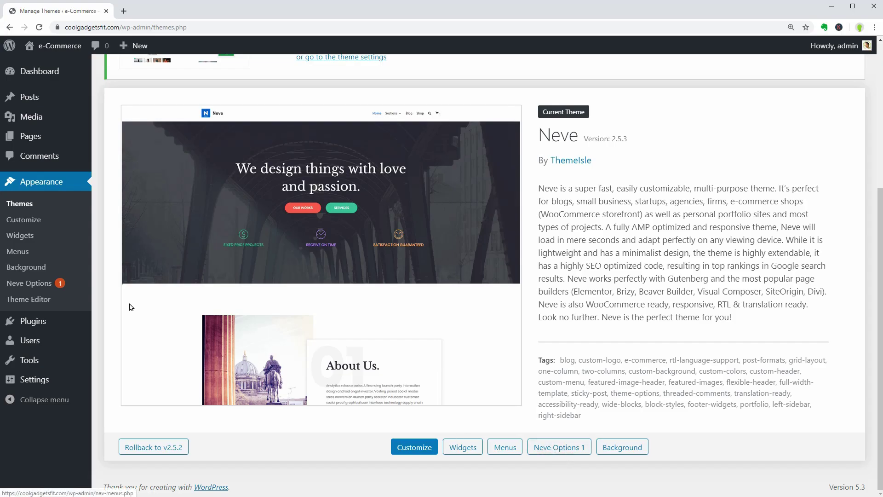
# Step: Preview the Shop demo from the Neve Options Sites Library and open its import options
pyautogui.click(39, 288)
pyautogui.click(549, 120)
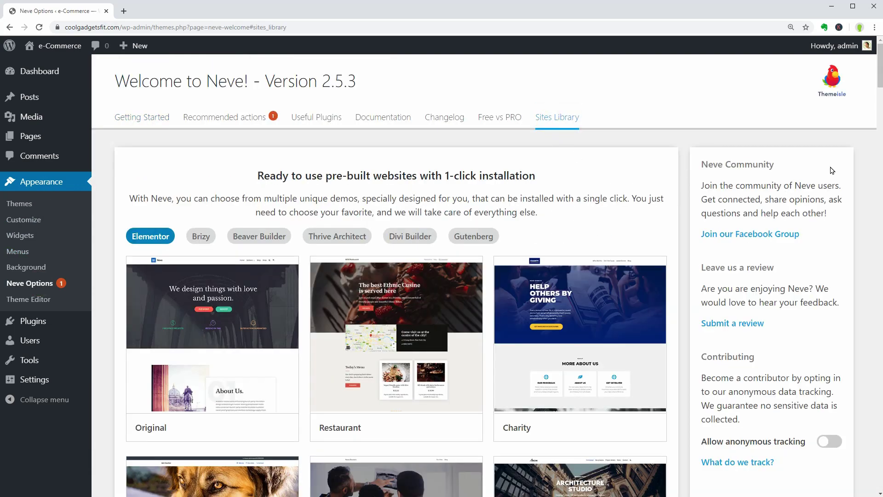
pyautogui.moveTo(881, 91); pyautogui.dragTo(881, 196)
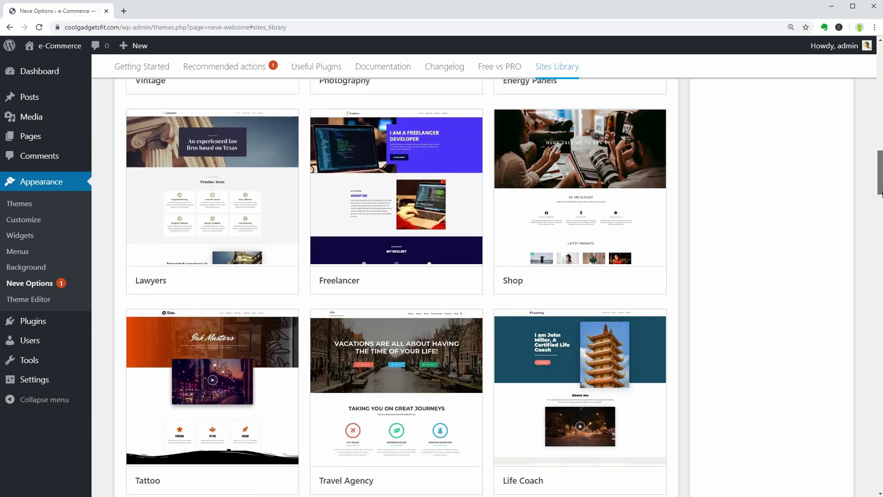
pyautogui.click(582, 188)
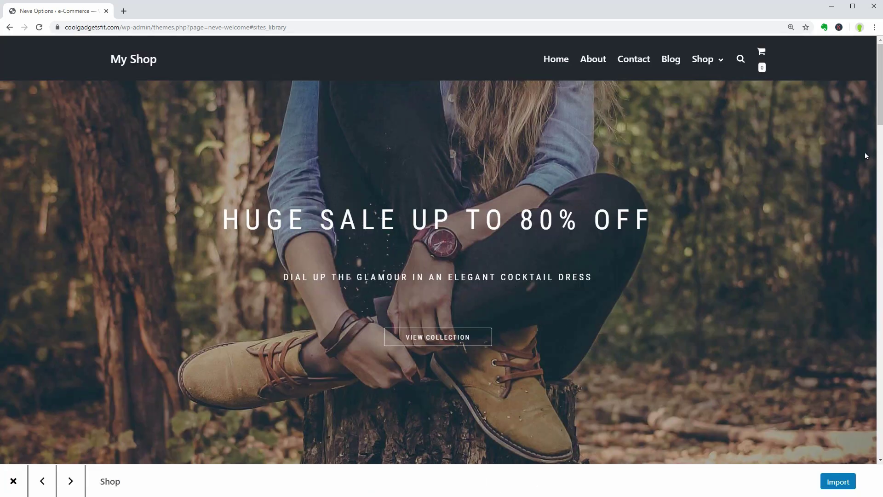
pyautogui.moveTo(880, 118); pyautogui.dragTo(880, 260)
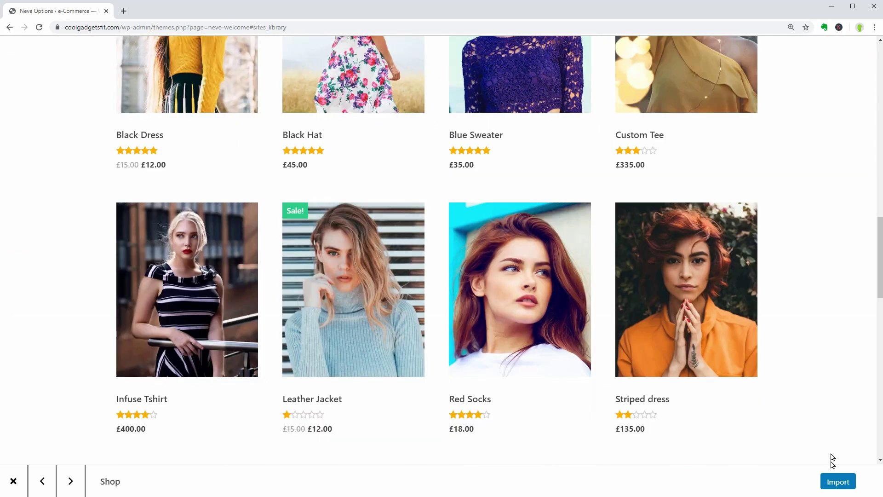
pyautogui.click(837, 481)
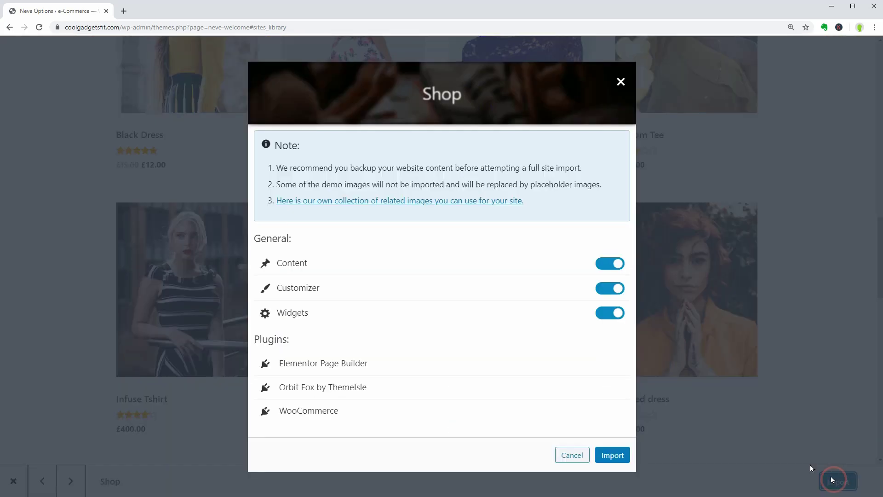
# Step: Run the Shop starter site import and let all four stages complete
pyautogui.click(614, 454)
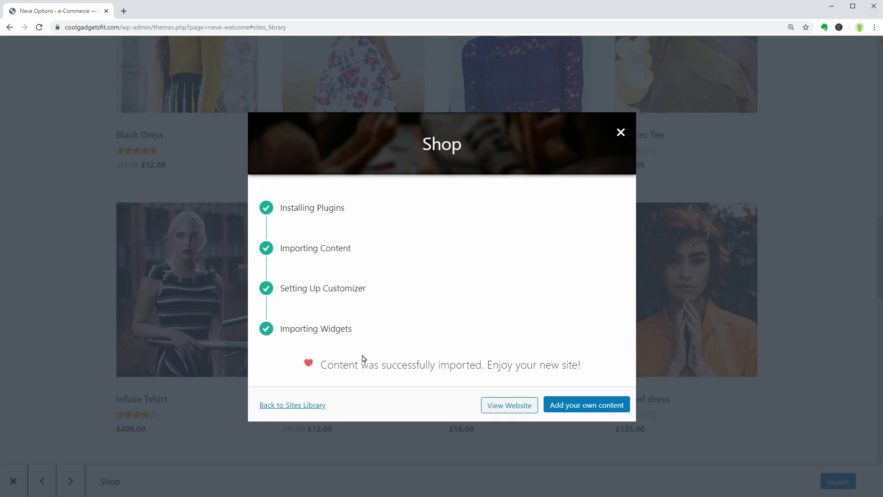
# Step: Open the live site and scroll through the homepage's Huge Sale banner and latest products
pyautogui.click(505, 405)
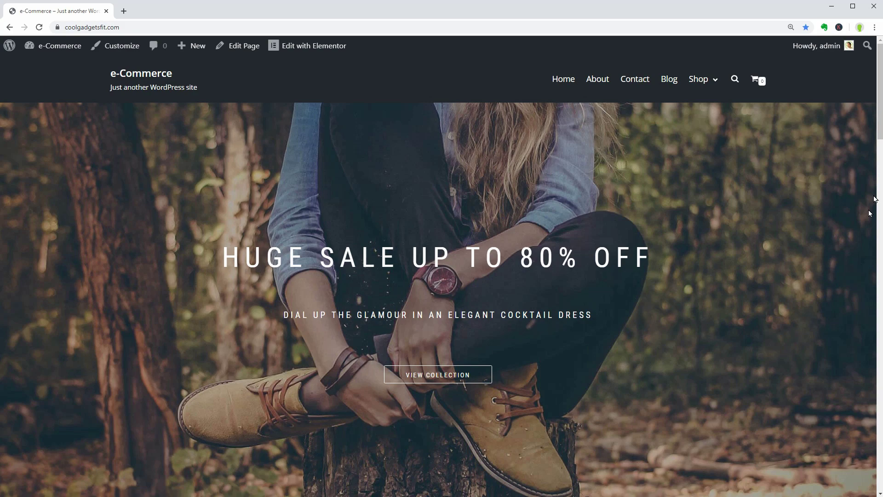
pyautogui.scroll(-6, 878, 195)
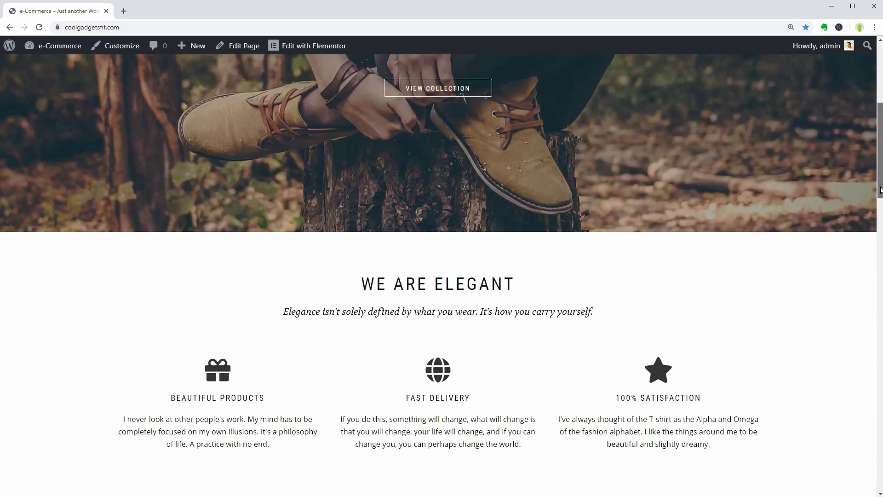
pyautogui.moveTo(880, 190); pyautogui.dragTo(880, 319)
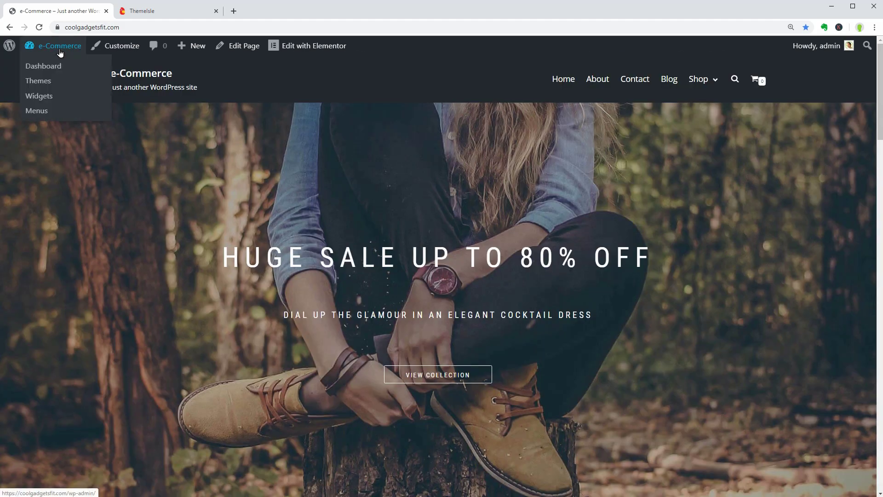
# Step: Enable the WooCommerce Booster module in Neve Pro Addon, then launch the Customizer
pyautogui.click(51, 68)
pyautogui.moveTo(59, 311)
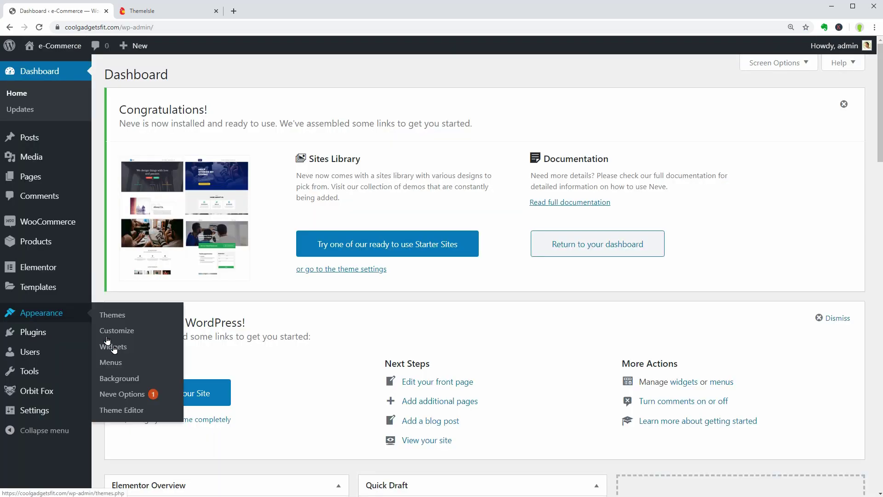
pyautogui.click(135, 395)
pyautogui.click(564, 117)
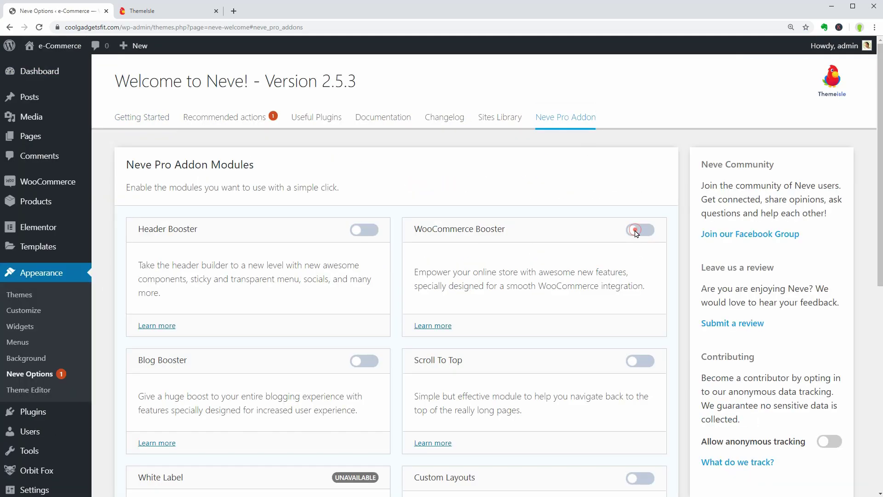
pyautogui.click(636, 230)
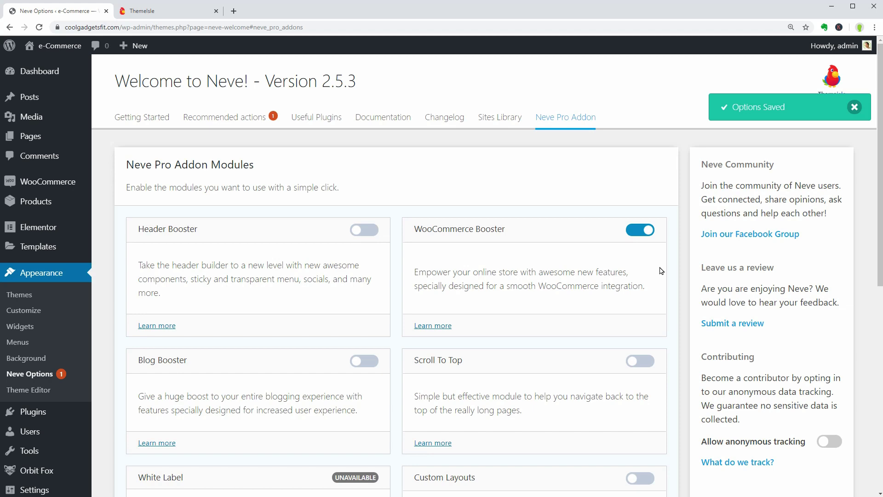
pyautogui.click(36, 311)
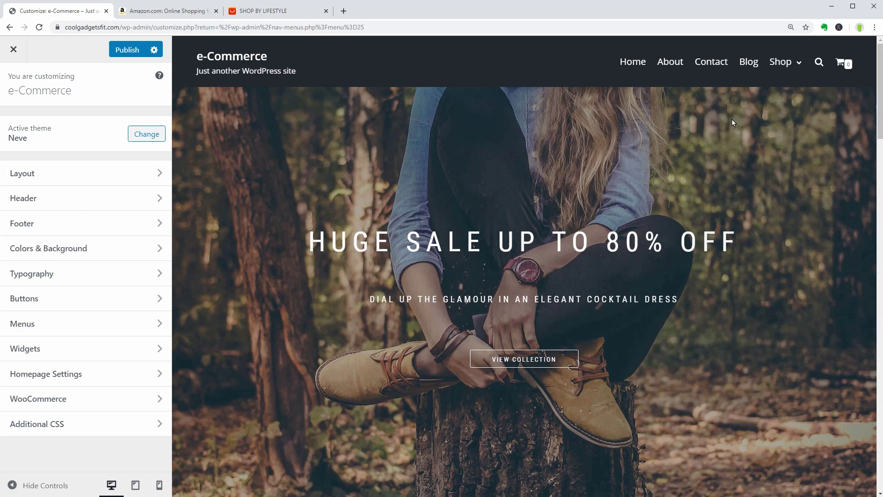
pyautogui.click(183, 13)
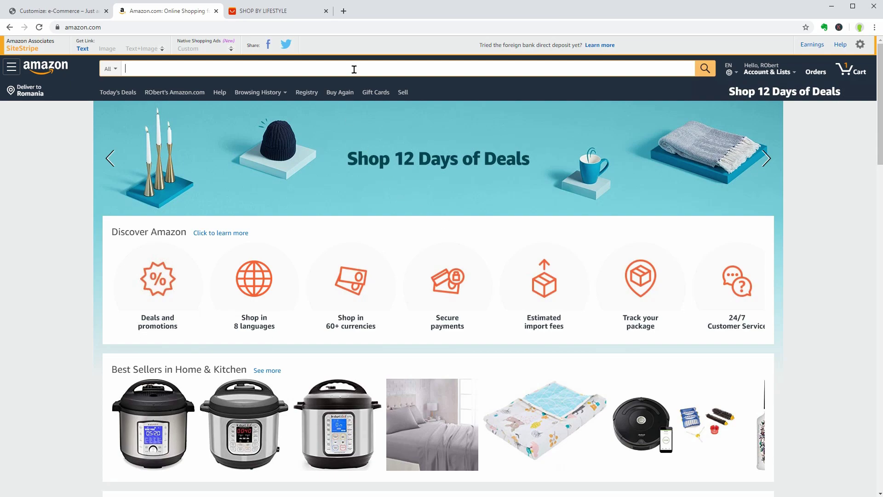
pyautogui.click(289, 13)
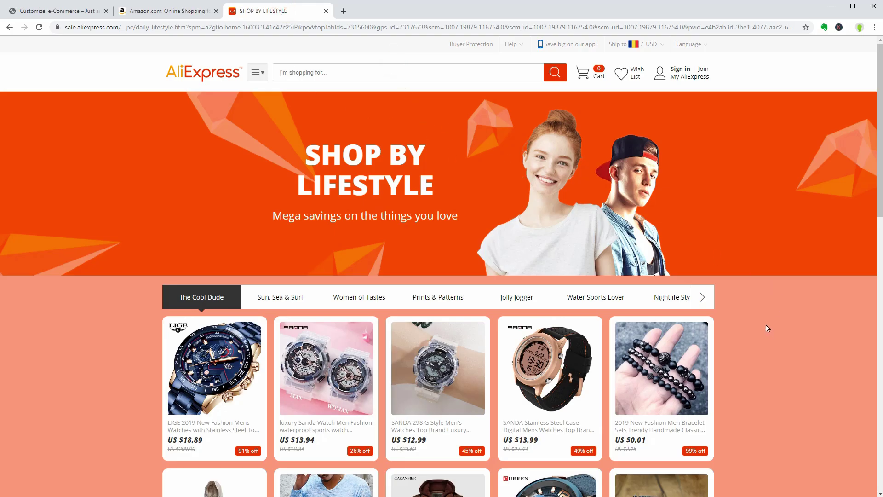
pyautogui.click(76, 12)
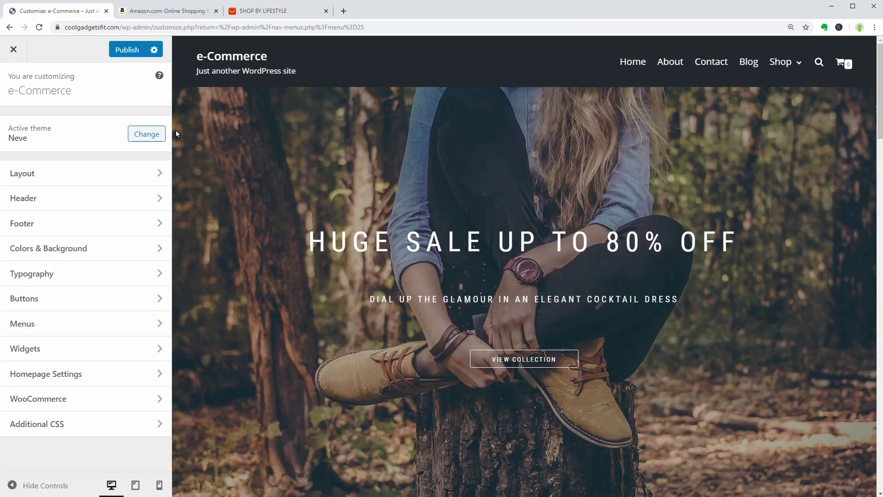
# Step: Assign the Shop menu to the header's Primary Menu
pyautogui.click(158, 198)
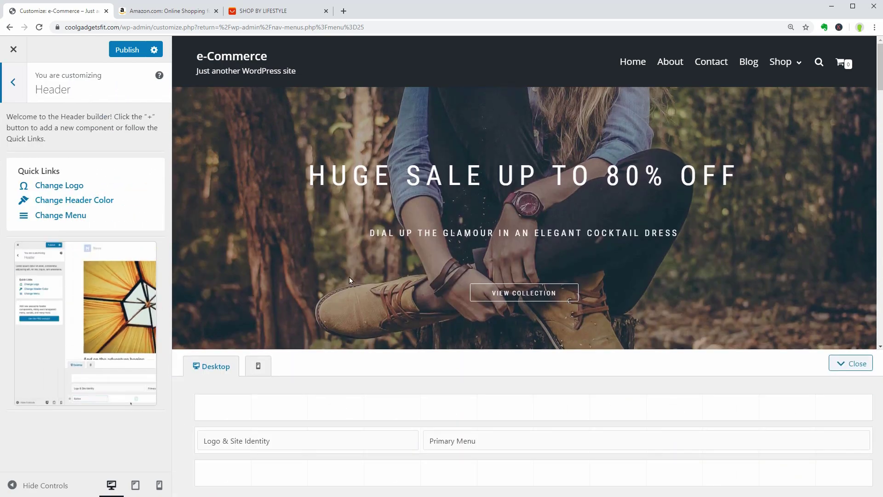
pyautogui.click(617, 441)
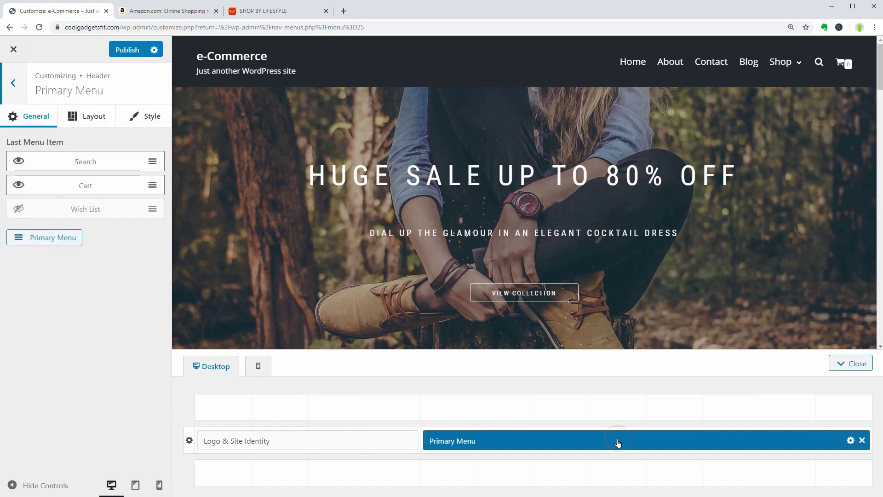
pyautogui.click(67, 238)
pyautogui.click(73, 224)
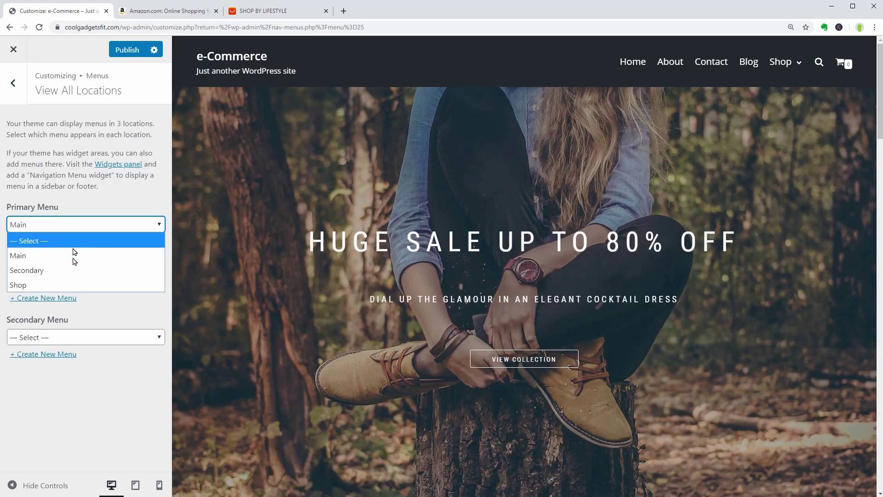
pyautogui.click(74, 285)
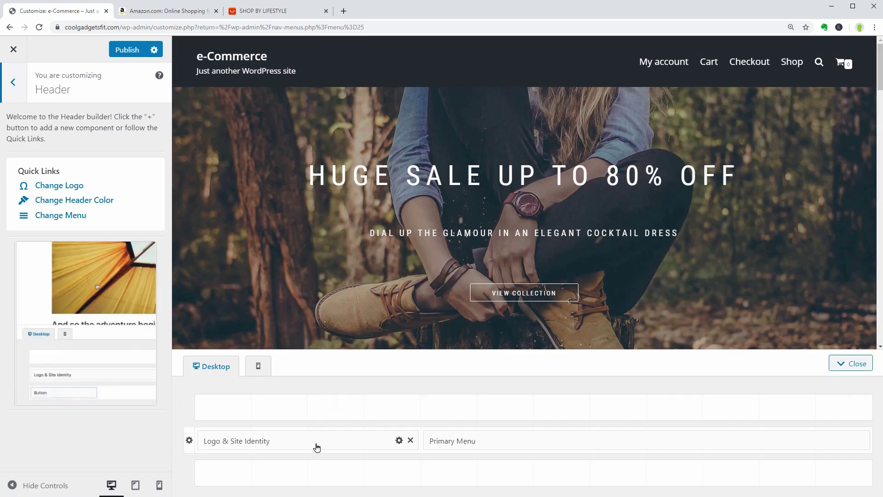
# Step: Set the e-Commerce image as the site logo without cropping
pyautogui.click(316, 445)
pyautogui.click(87, 166)
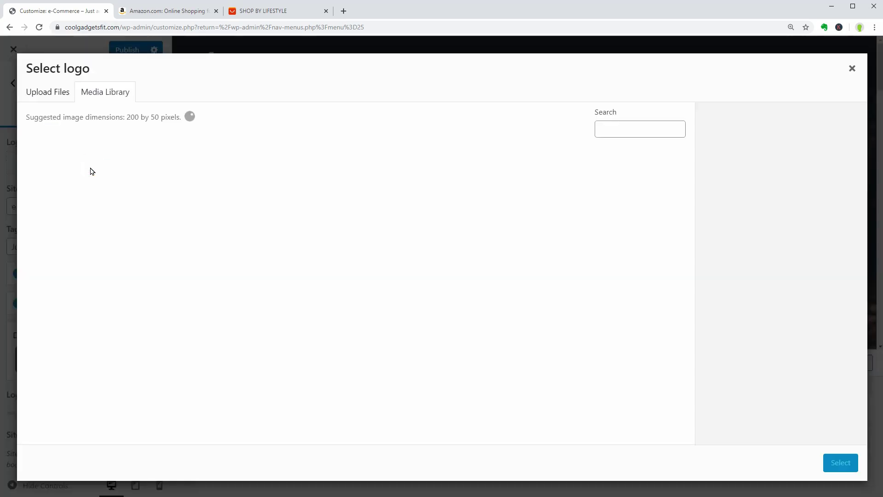
pyautogui.click(71, 184)
pyautogui.click(839, 463)
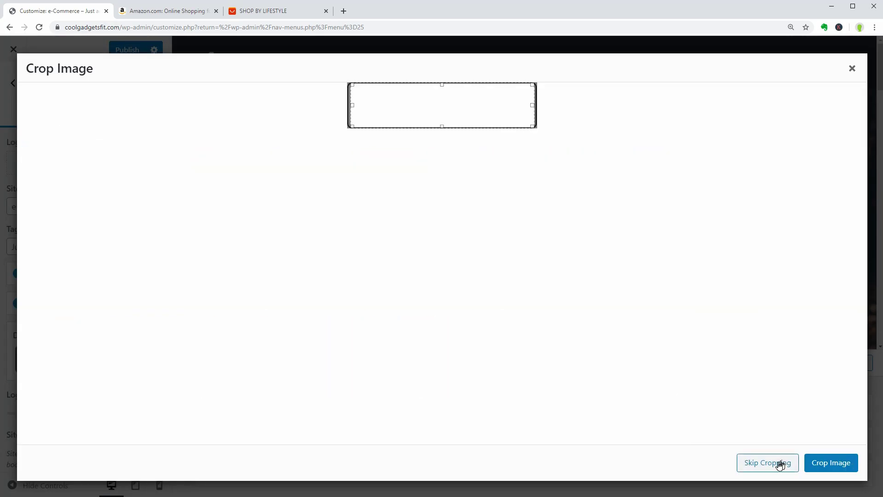
pyautogui.click(779, 463)
# Step: Give the main header row an orange background and narrow the logo area
pyautogui.click(189, 441)
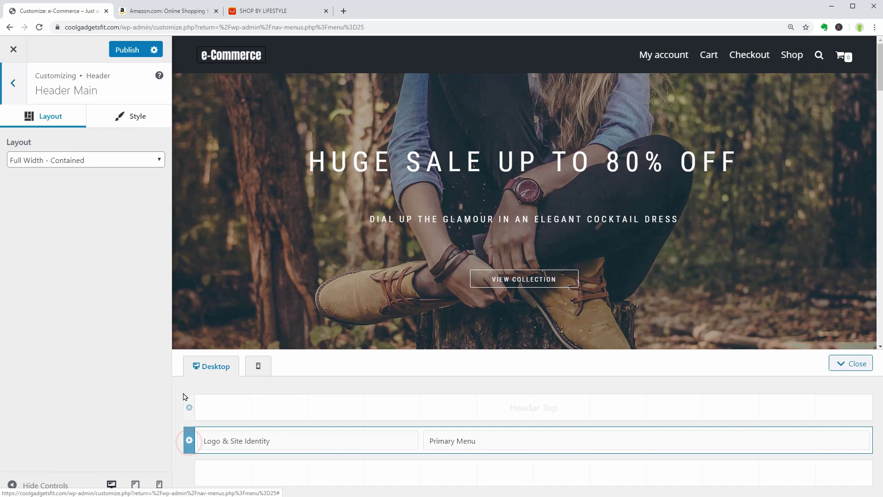
pyautogui.click(137, 118)
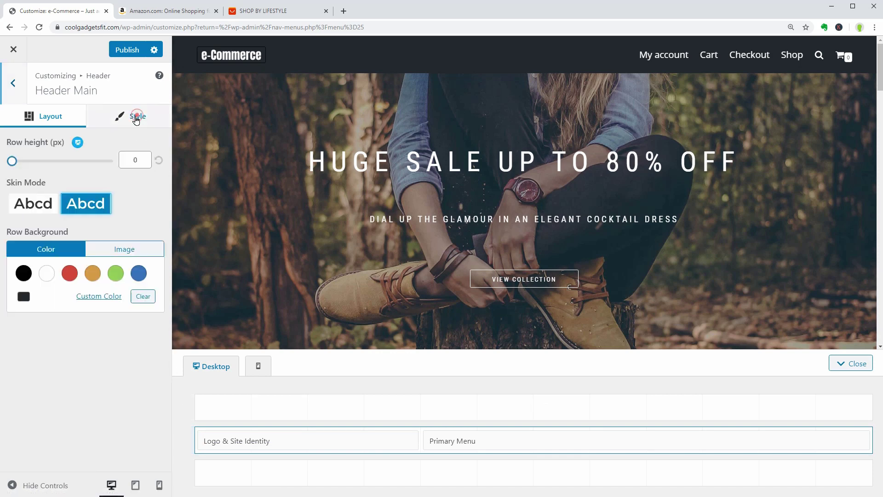
pyautogui.click(92, 273)
pyautogui.click(353, 441)
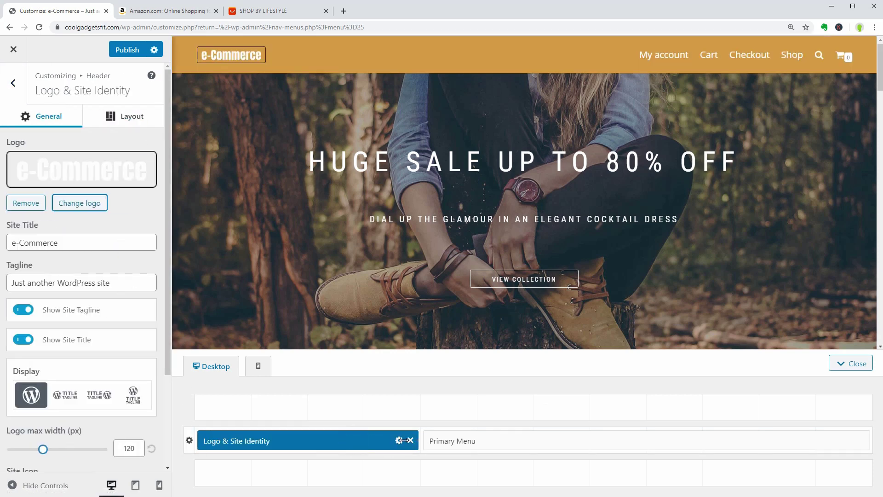
pyautogui.moveTo(404, 440); pyautogui.dragTo(306, 441)
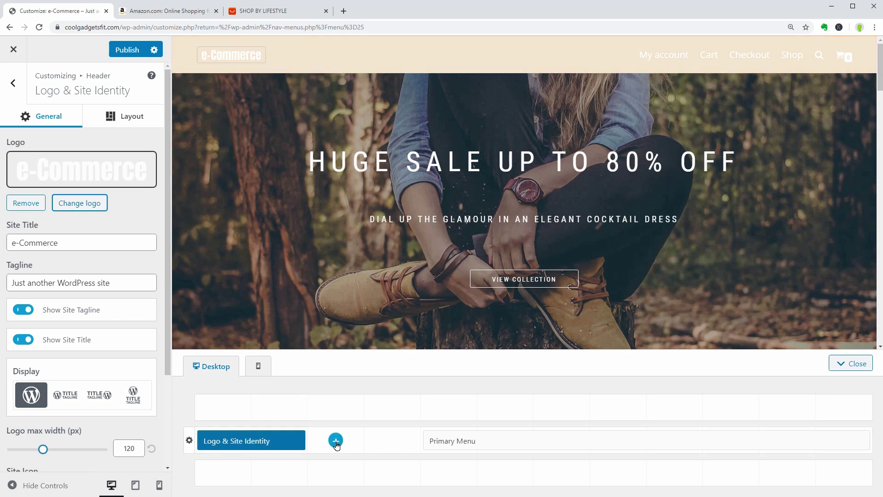
# Step: Add a Search Form to Header Main and stretch it across the header middle
pyautogui.moveTo(425, 440); pyautogui.dragTo(710, 441)
pyautogui.click(448, 441)
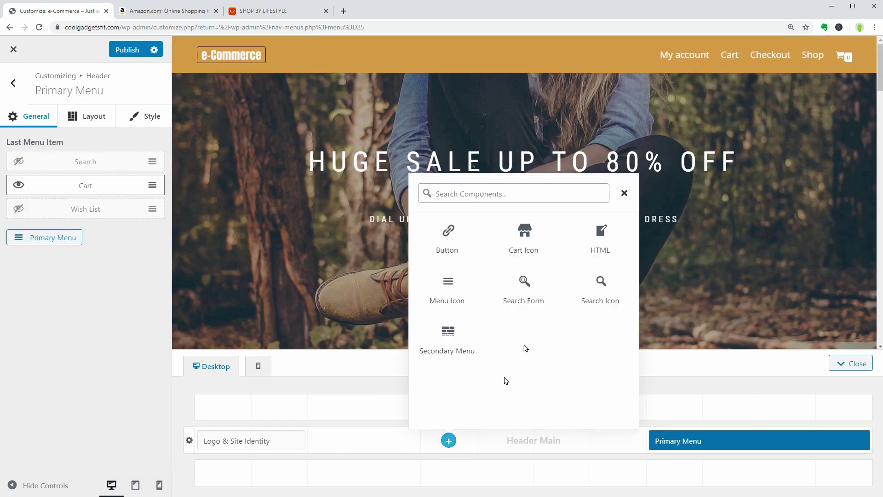
pyautogui.click(525, 296)
pyautogui.moveTo(423, 441); pyautogui.dragTo(309, 442)
pyautogui.moveTo(530, 441); pyautogui.dragTo(644, 442)
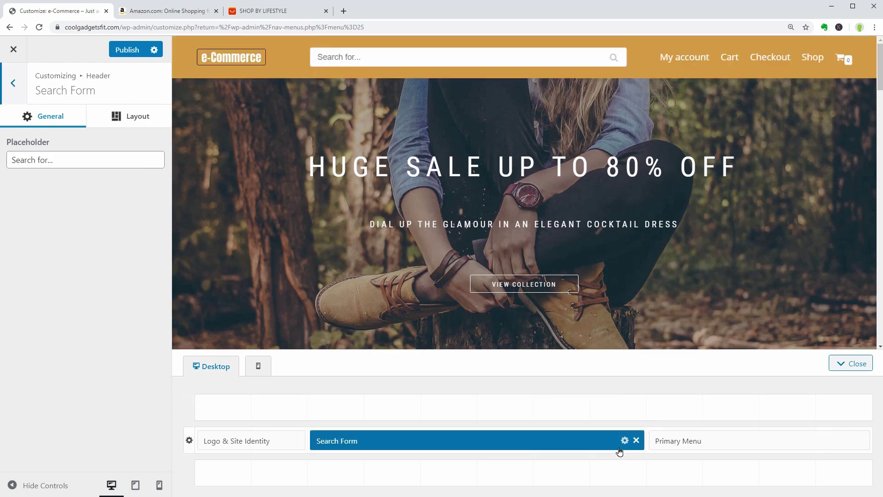
# Step: Make the primary menu items black and reduce the Header Main row height to 57 px
pyautogui.click(724, 440)
pyautogui.click(150, 119)
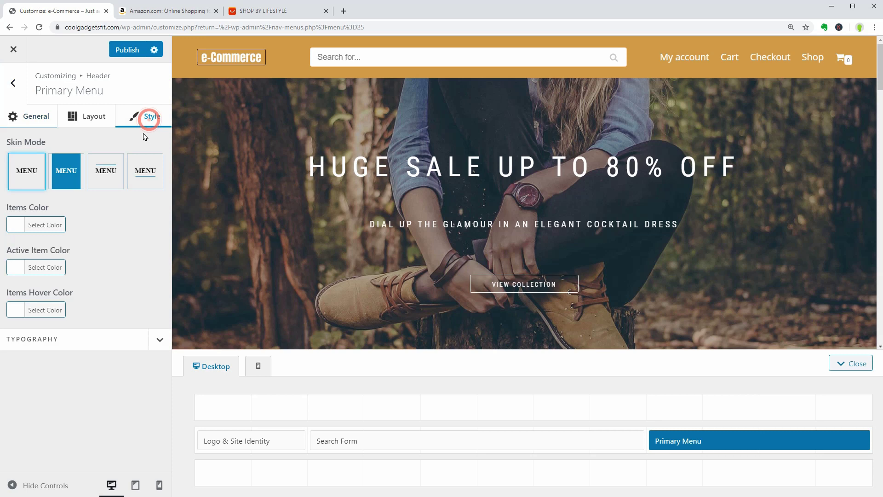
pyautogui.click(39, 223)
pyautogui.click(18, 358)
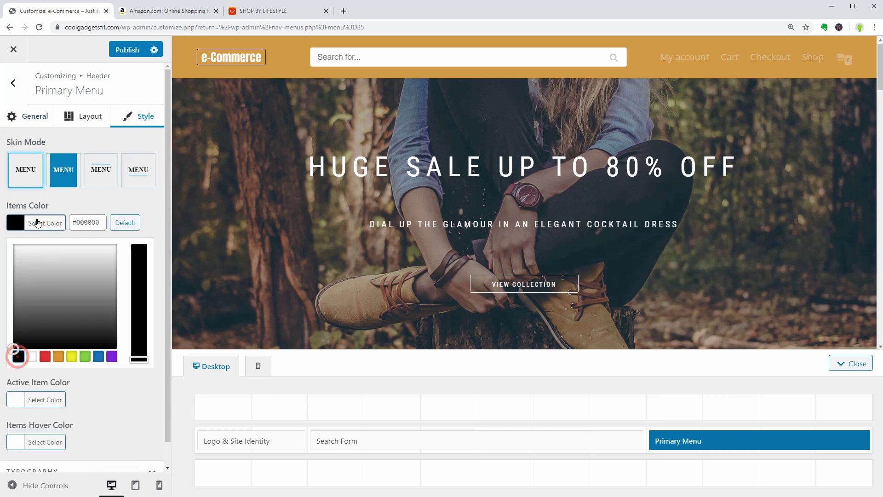
pyautogui.click(153, 337)
pyautogui.scroll(-2, 113, 344)
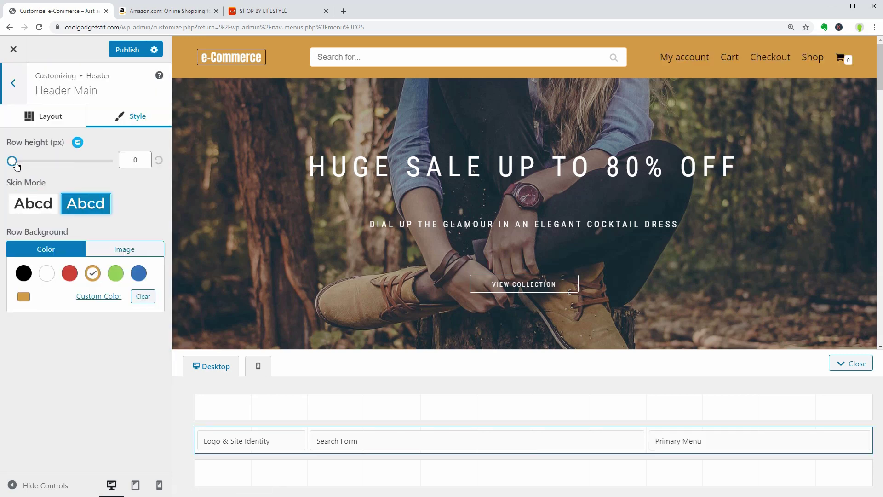
pyautogui.moveTo(22, 160); pyautogui.dragTo(20, 167)
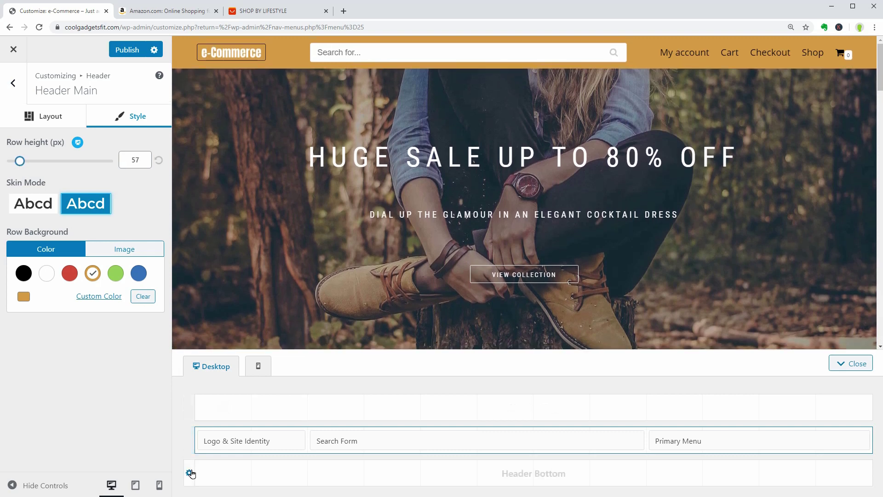
# Step: Add a Secondary Menu to the bottom header row and give the row a black background
pyautogui.click(190, 472)
pyautogui.click(506, 473)
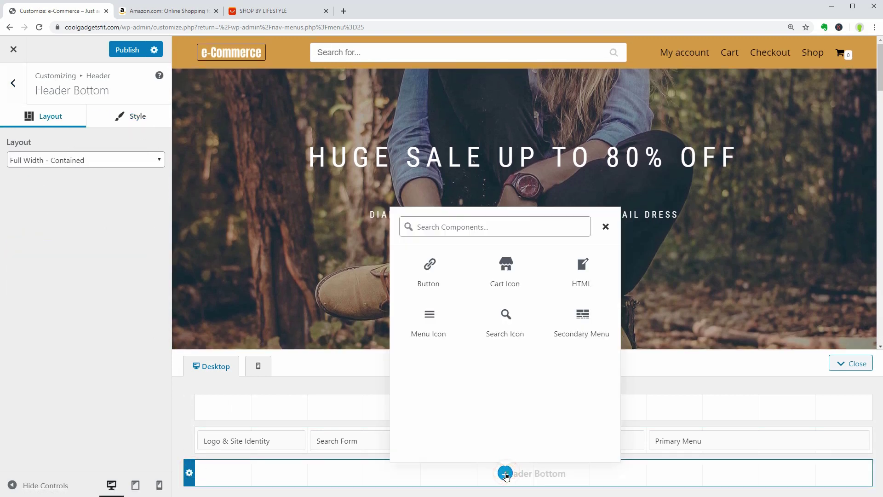
pyautogui.click(582, 324)
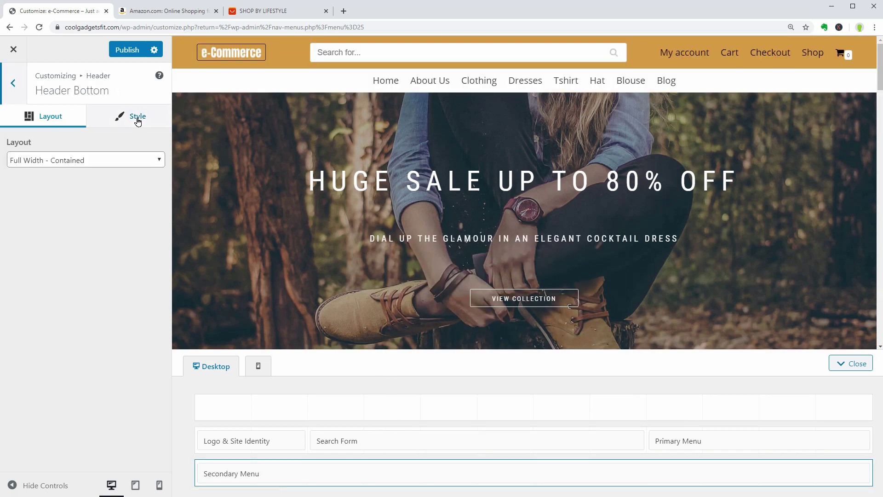
pyautogui.click(138, 119)
pyautogui.click(23, 274)
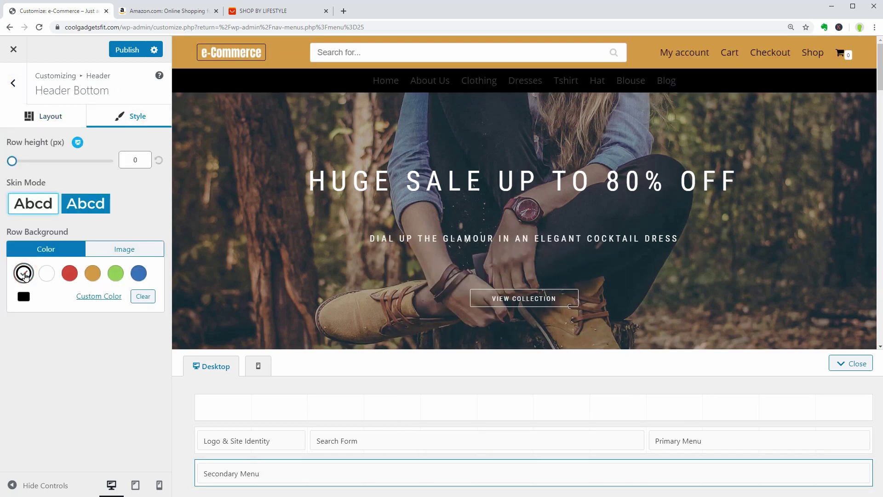
# Step: Set the secondary menu items to white with an orange hover colour
pyautogui.click(505, 473)
pyautogui.click(147, 116)
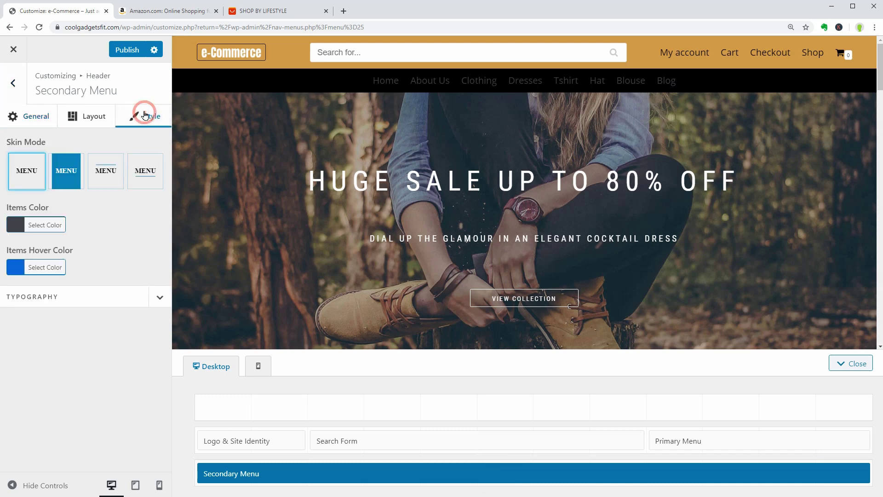
pyautogui.click(48, 227)
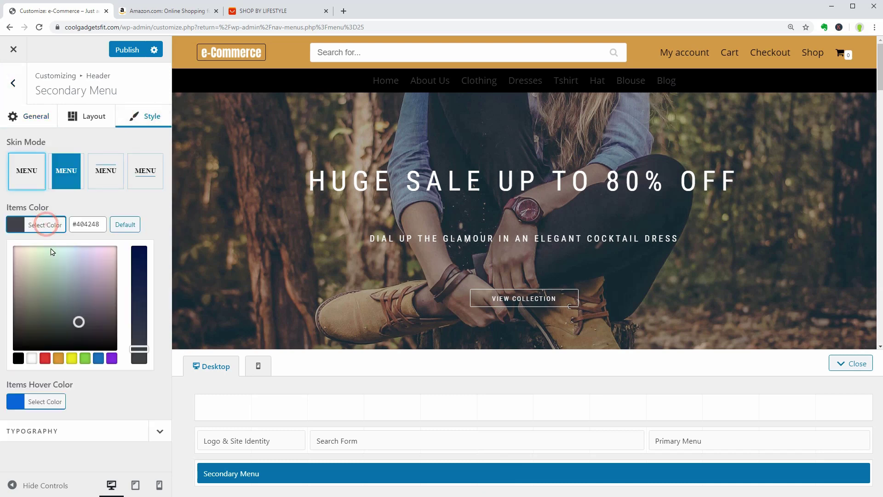
pyautogui.click(31, 359)
pyautogui.click(39, 226)
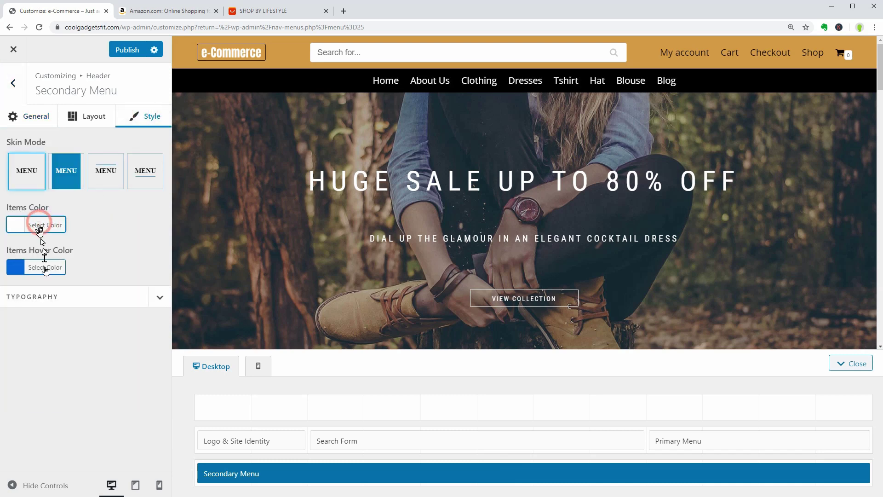
pyautogui.click(43, 267)
pyautogui.click(62, 403)
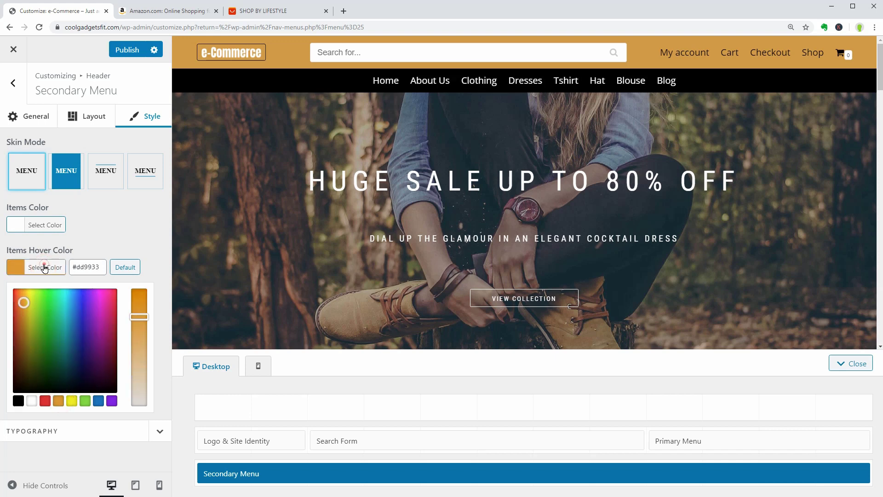
pyautogui.click(46, 266)
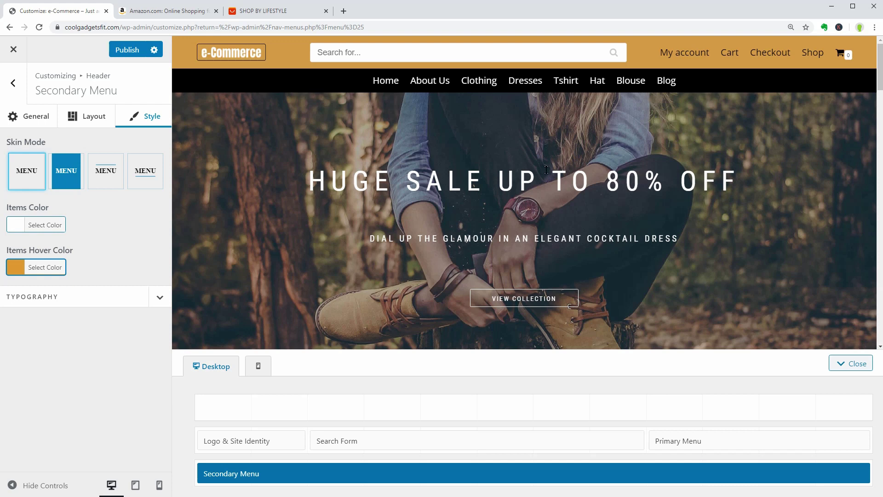
# Step: Reduce the secondary menu font size to 0.7
pyautogui.click(159, 297)
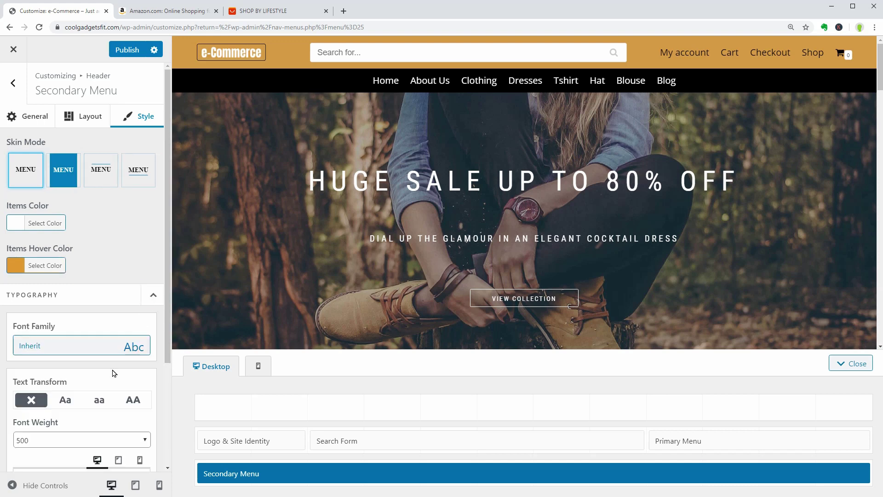
pyautogui.scroll(-2, 115, 370)
pyautogui.scroll(-1, 116, 382)
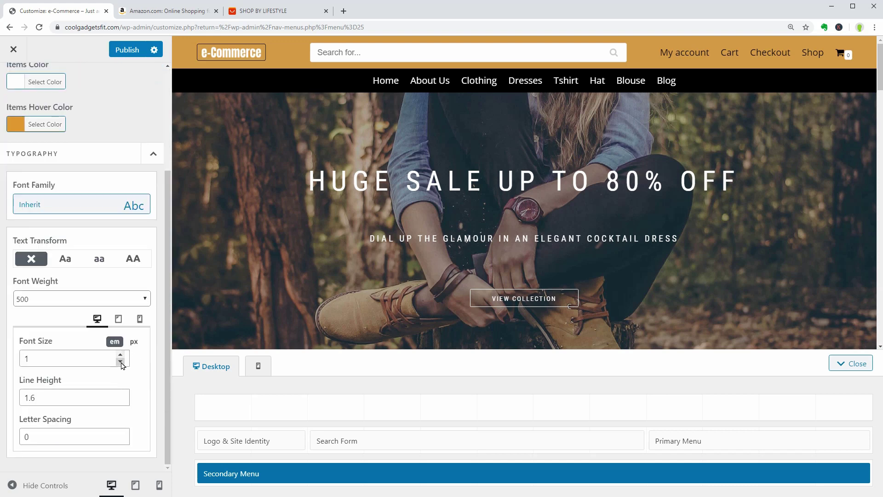
pyautogui.click(121, 363)
pyautogui.click(120, 363)
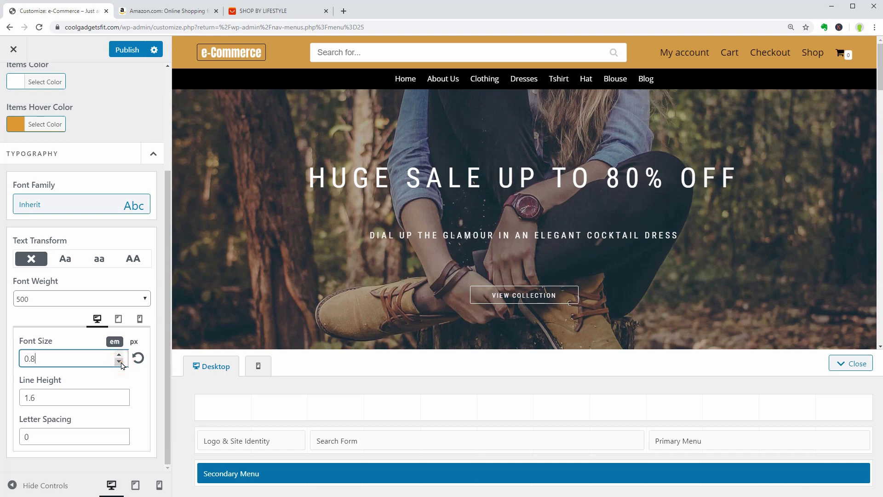
pyautogui.click(121, 363)
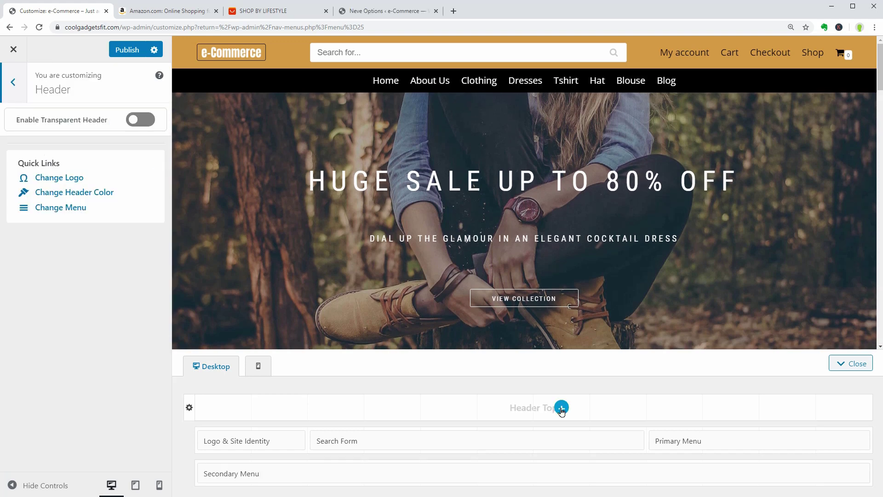
# Step: Add Contact details and Social Icons to the top header row
pyautogui.click(561, 408)
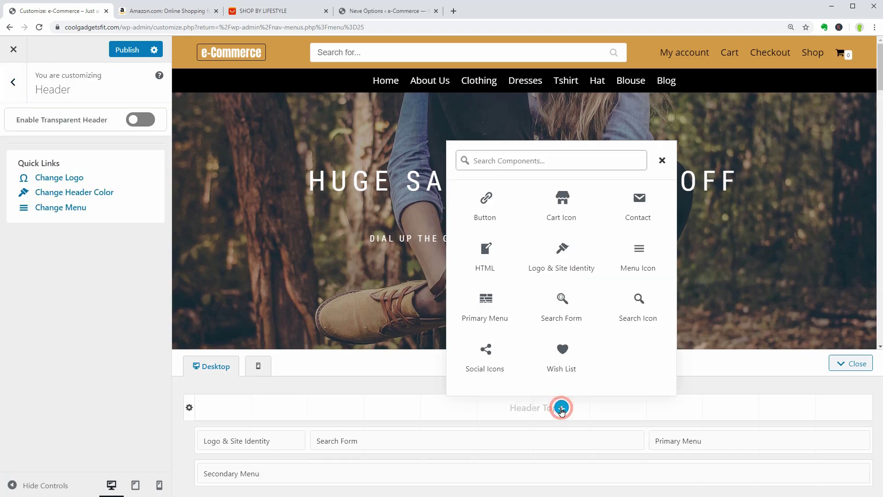
pyautogui.click(641, 214)
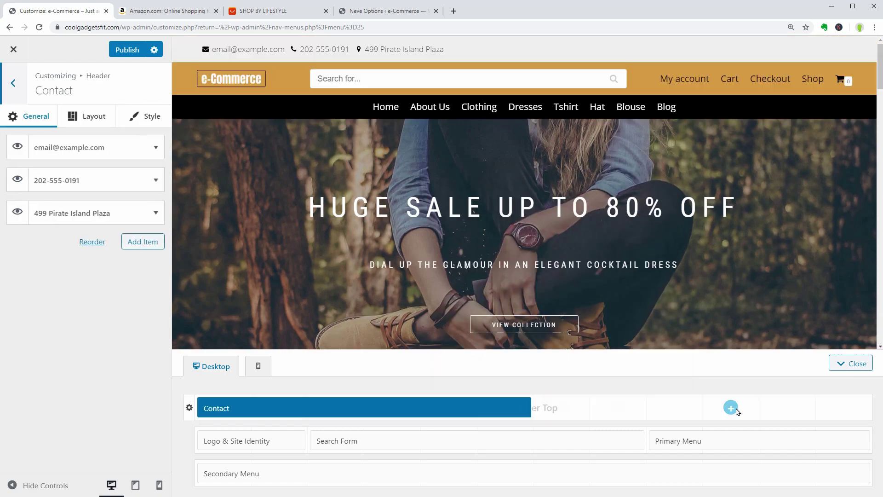
pyautogui.click(731, 406)
pyautogui.click(733, 304)
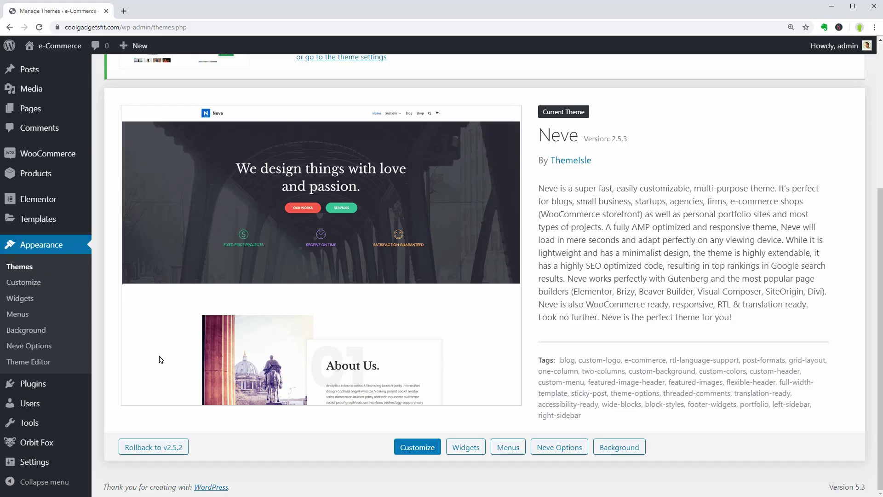
# Step: In General Settings, tick 'Anyone can register', set default role to Customer, and save
pyautogui.moveTo(55, 461)
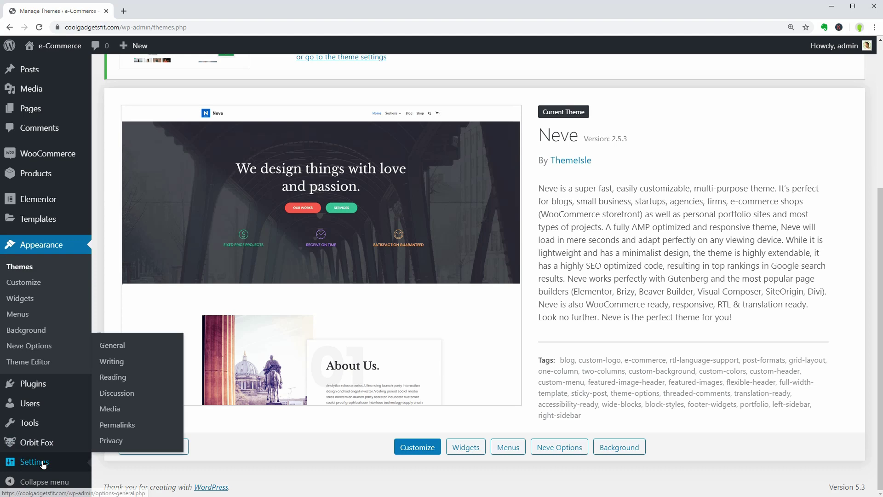
pyautogui.click(111, 346)
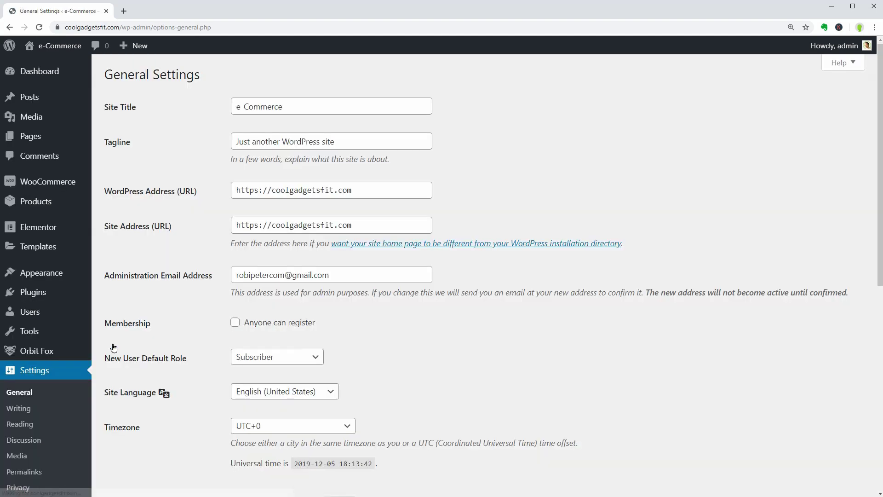
pyautogui.click(235, 323)
pyautogui.click(285, 357)
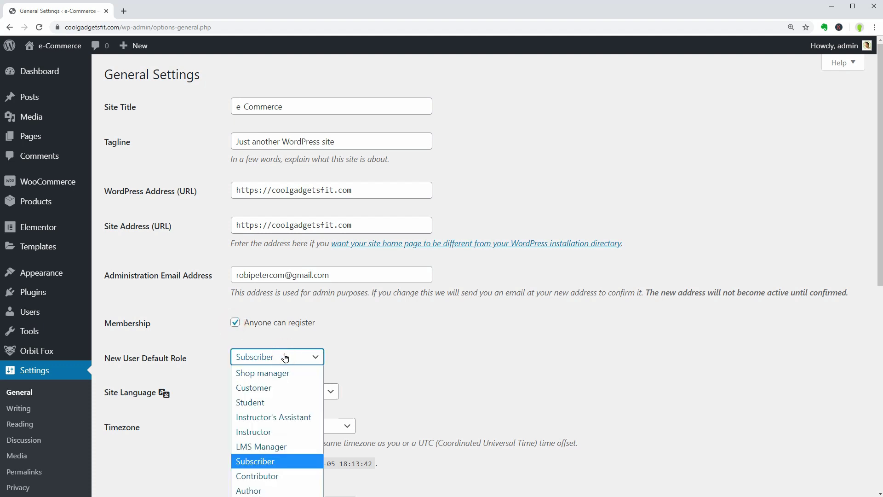
pyautogui.click(279, 385)
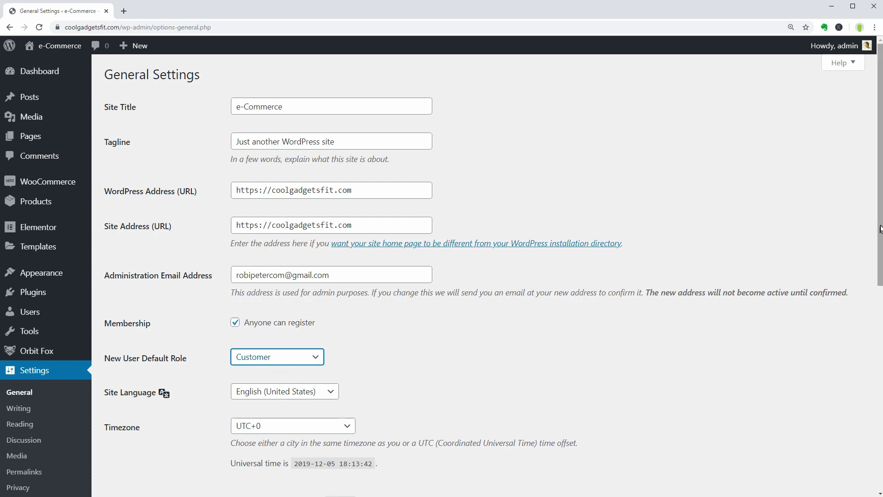
pyautogui.scroll(-8, 835, 316)
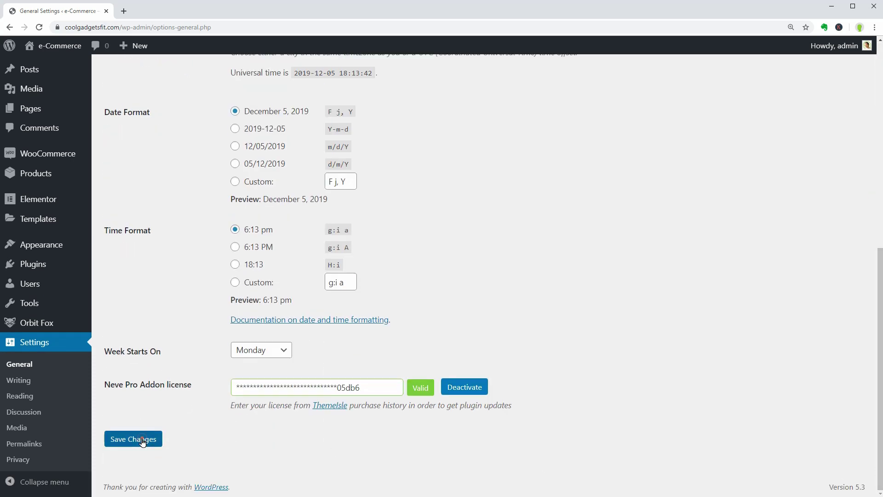
pyautogui.click(142, 440)
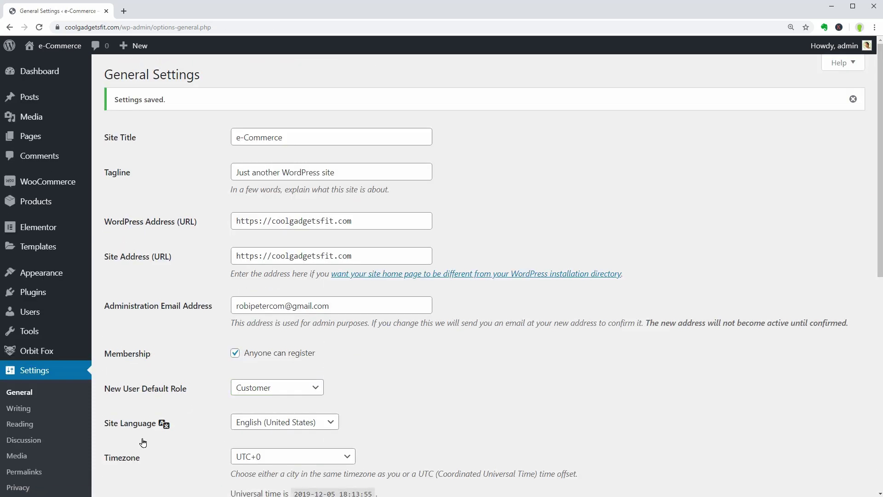
# Step: Select the Post name permalink option and save the permalink settings
pyautogui.click(41, 476)
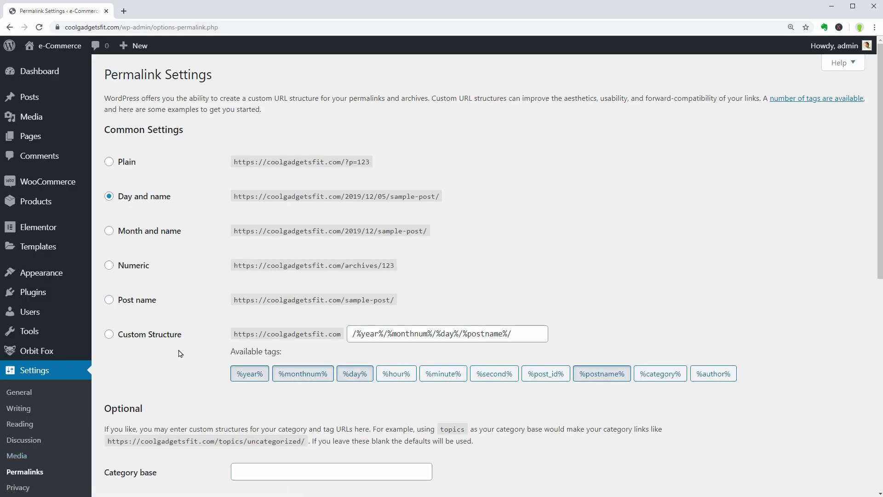
pyautogui.click(109, 301)
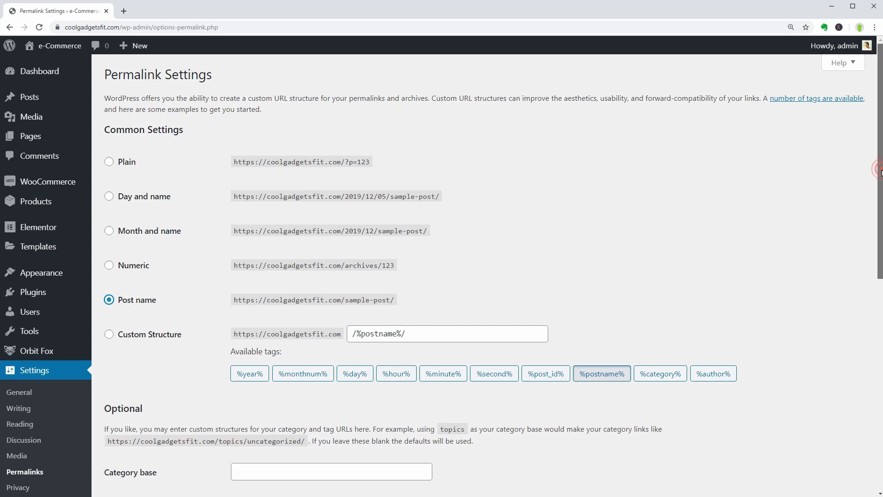
pyautogui.moveTo(882, 172); pyautogui.dragTo(867, 444)
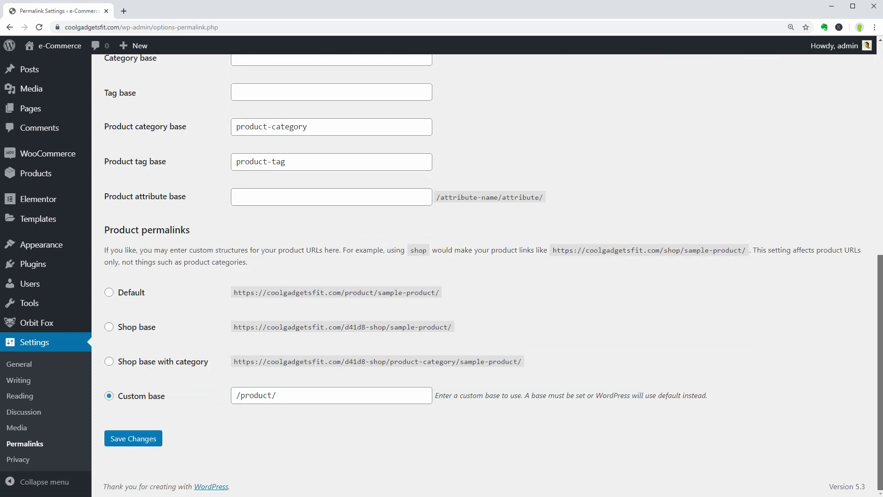
pyautogui.click(149, 443)
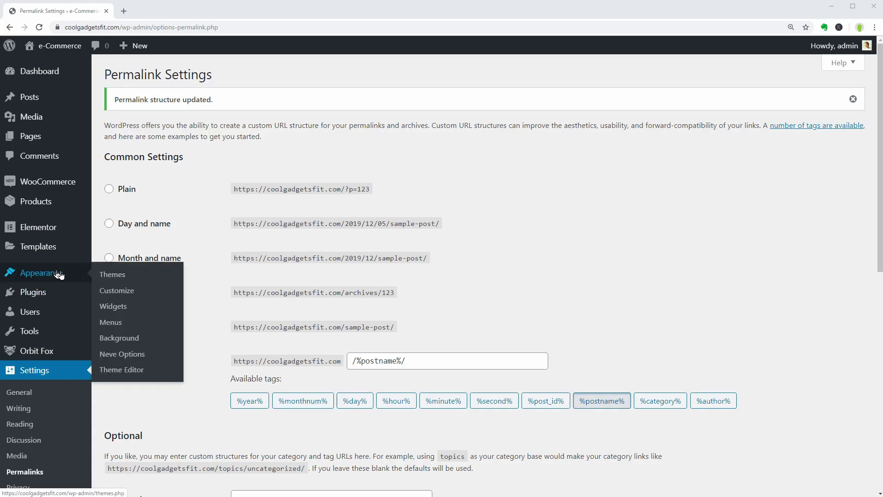
# Step: Check the Shop, Single Product and Checkout Page layout sections, ending on Shop
pyautogui.click(124, 298)
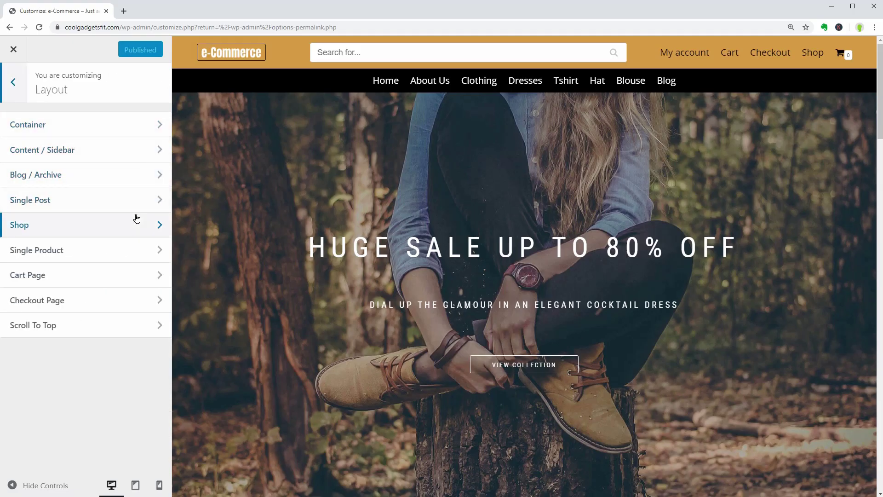
pyautogui.click(152, 225)
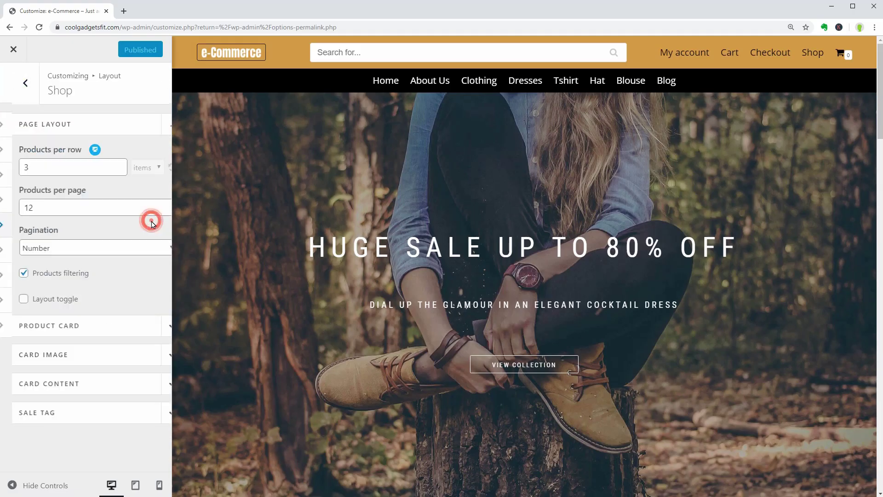
pyautogui.click(19, 89)
pyautogui.click(135, 248)
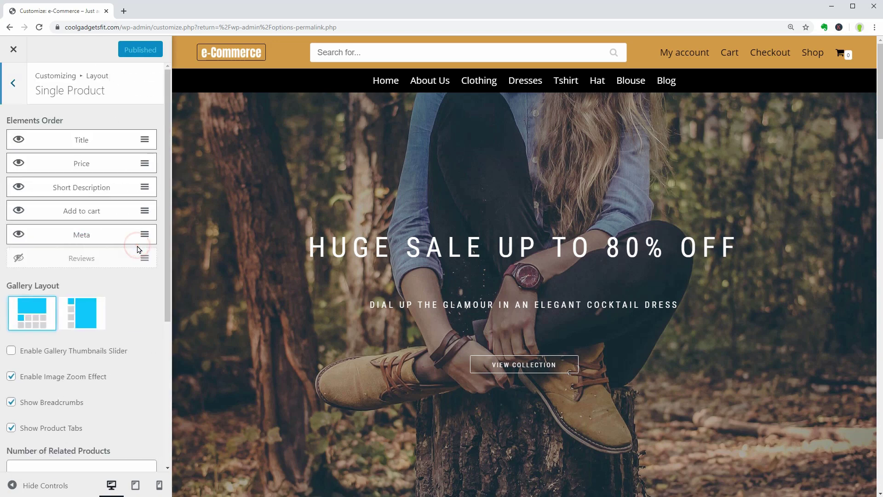
pyautogui.click(19, 85)
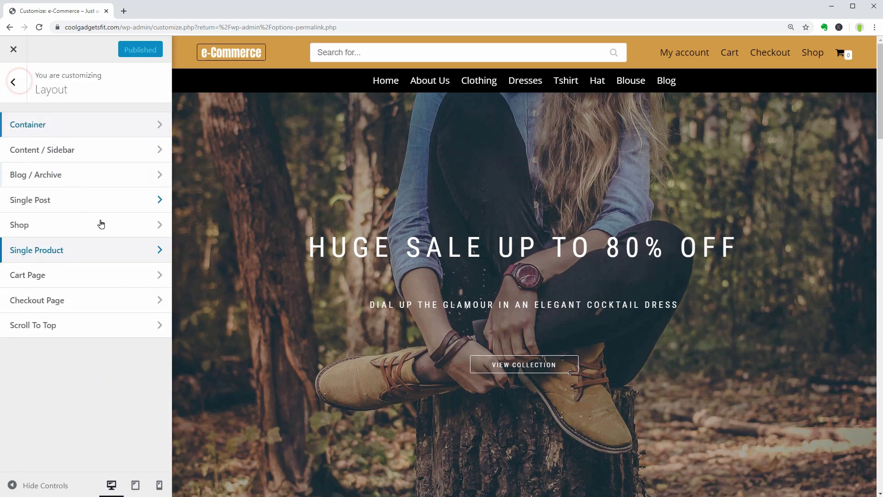
pyautogui.press('Escape')
pyautogui.click(127, 298)
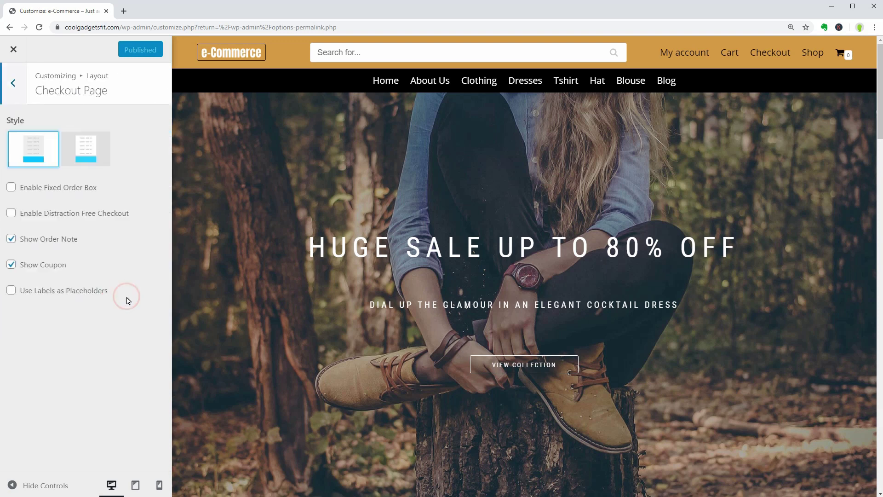
pyautogui.click(15, 85)
pyautogui.click(138, 223)
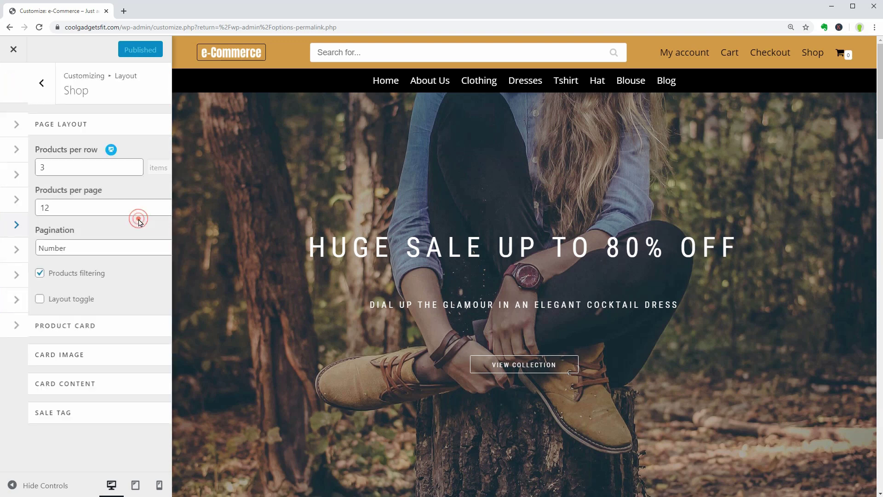
# Step: Set the shop to 4 products per row, 8 per page, Infinite Scroll, with grid/list toggle
pyautogui.click(813, 53)
pyautogui.click(106, 164)
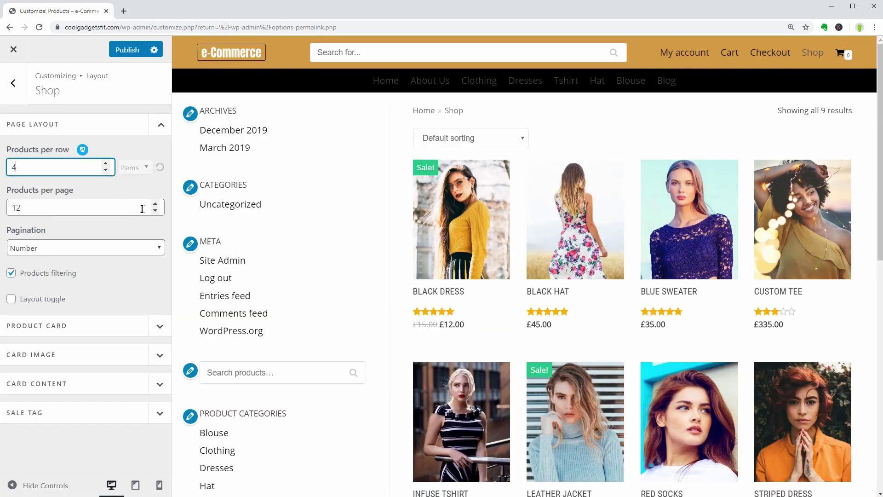
pyautogui.click(155, 211)
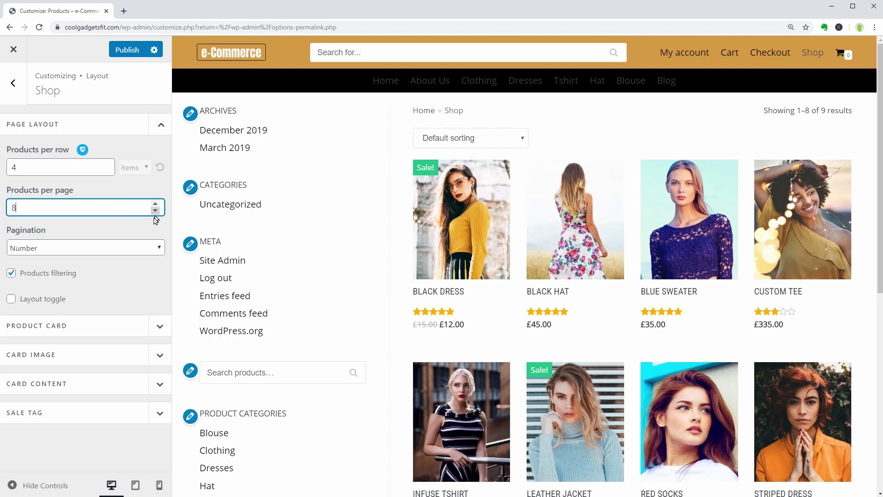
pyautogui.click(143, 249)
pyautogui.click(131, 275)
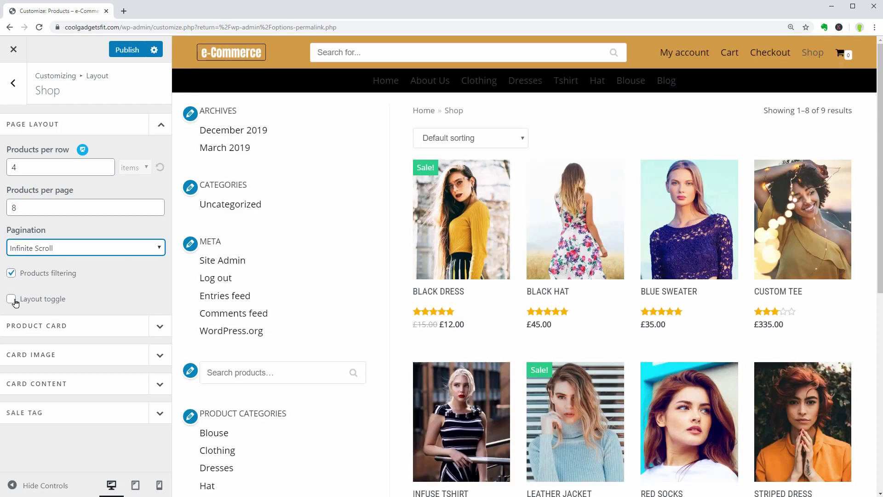
pyautogui.click(11, 299)
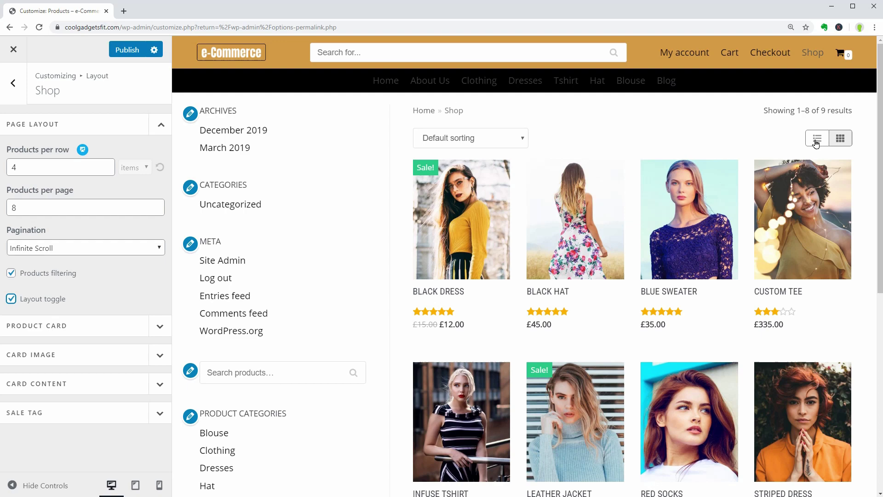
pyautogui.click(816, 144)
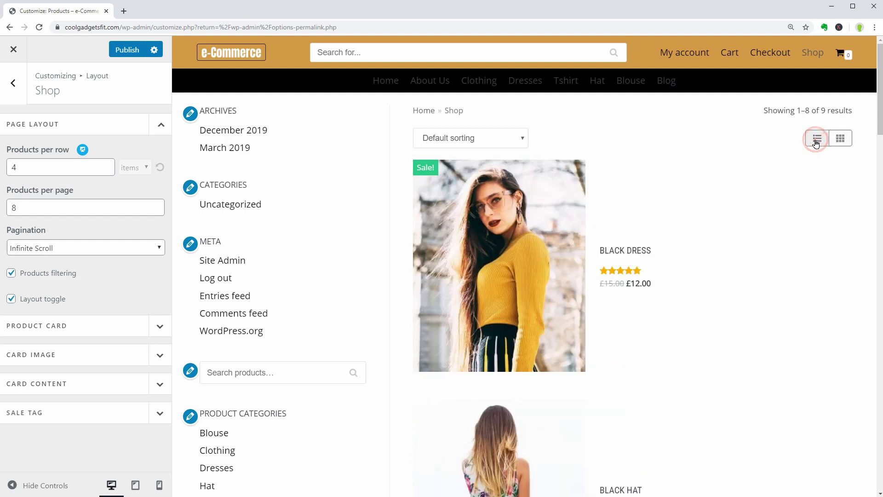
pyautogui.click(839, 139)
# Step: Give product cards a 20 px shadow, add-to-cart buttons, second quick view style and wishlist hearts
pyautogui.click(37, 326)
pyautogui.moveTo(25, 191); pyautogui.dragTo(72, 187)
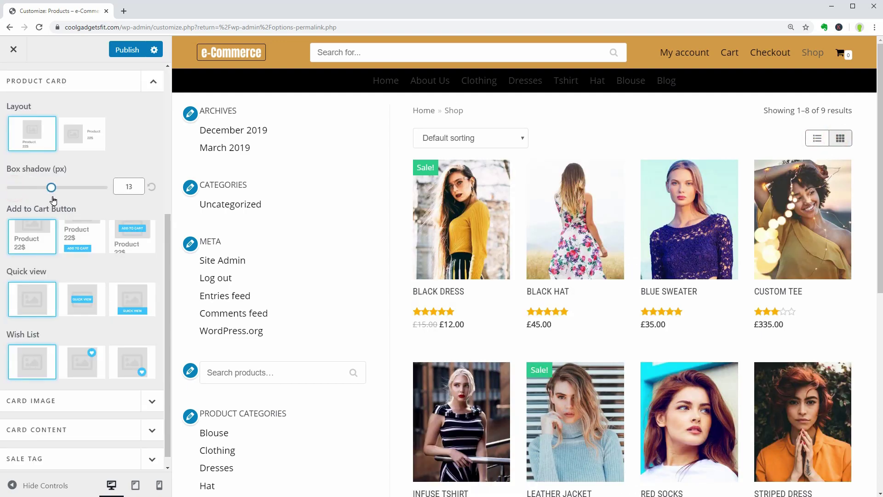
pyautogui.click(75, 243)
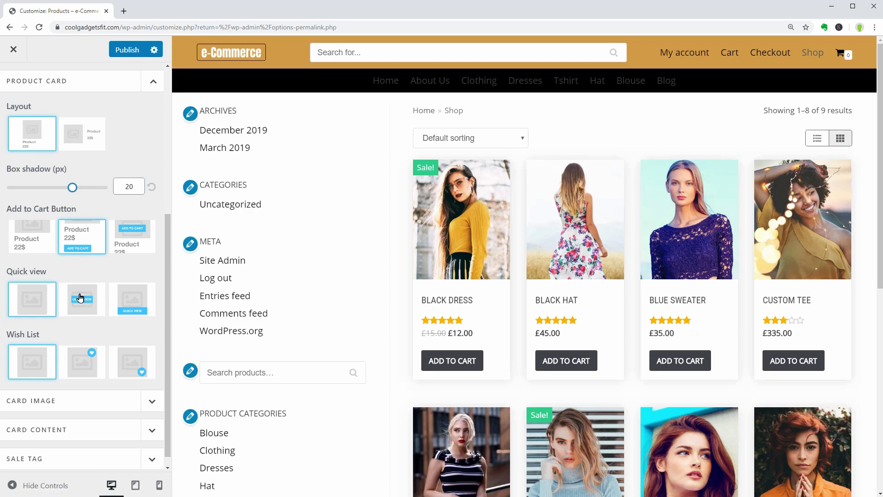
pyautogui.click(81, 299)
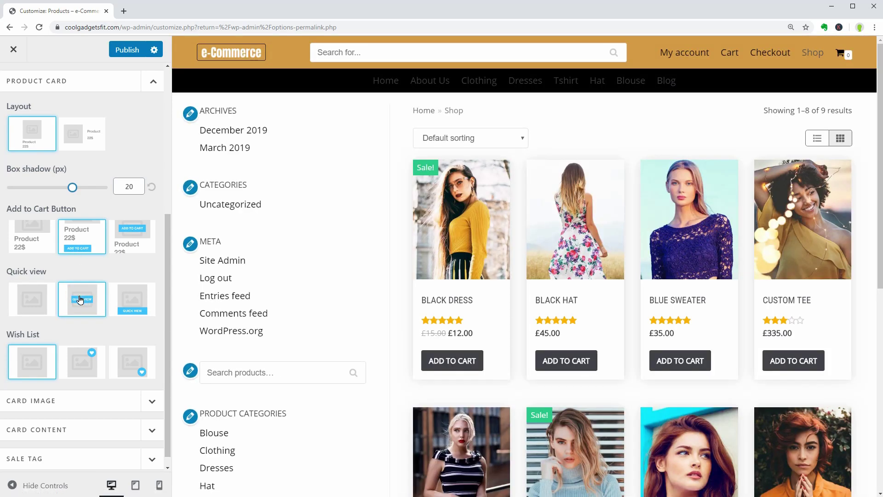
pyautogui.click(131, 367)
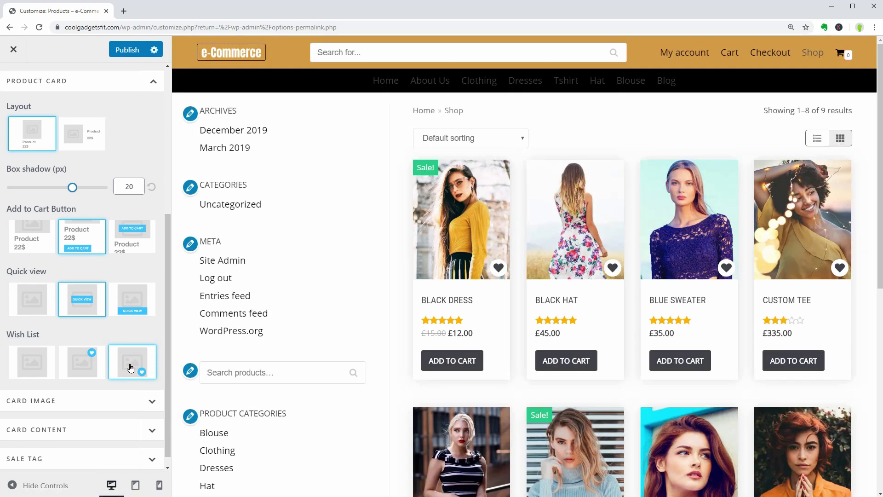
# Step: Set the product card image style to Zoom and centre the card content
pyautogui.click(39, 400)
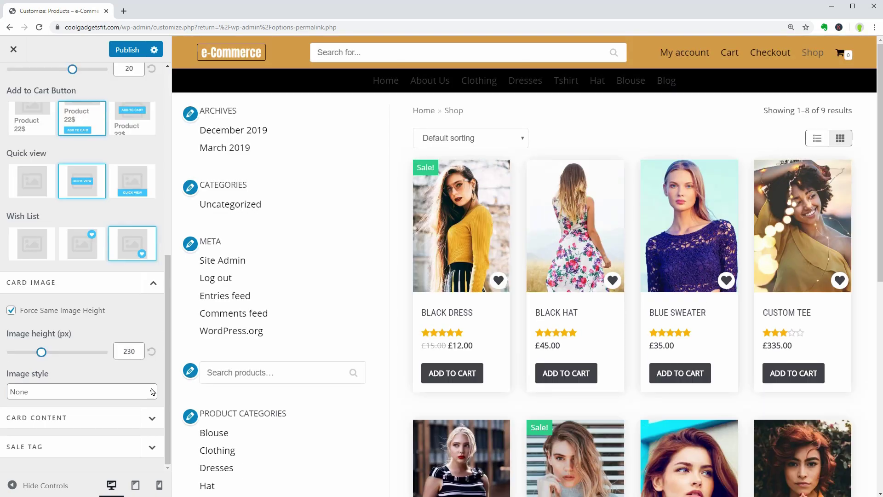
pyautogui.click(152, 391)
pyautogui.click(122, 419)
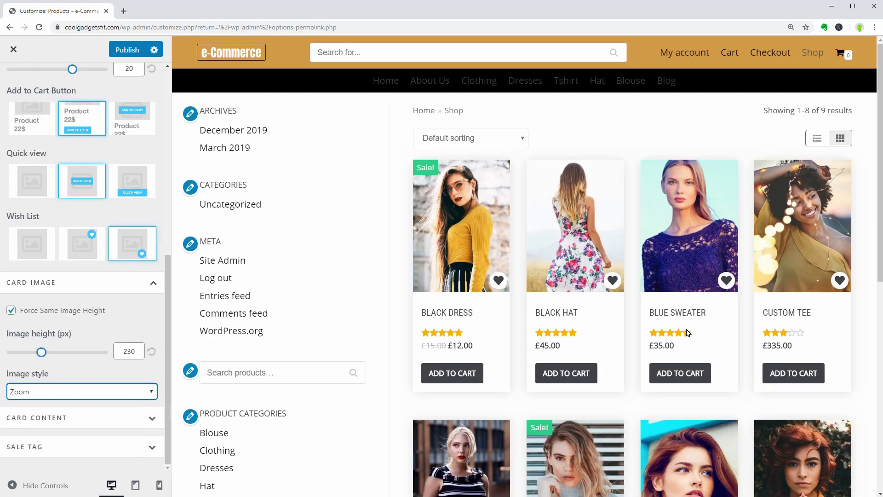
pyautogui.click(156, 418)
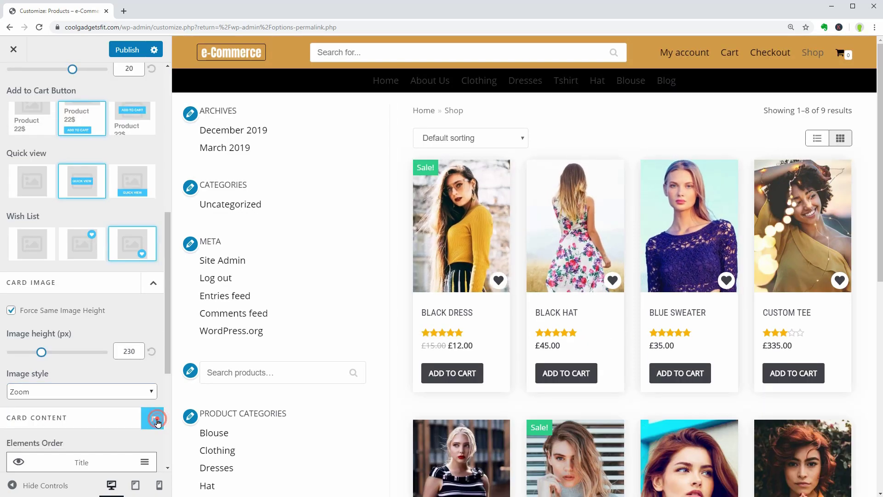
pyautogui.scroll(-5, 167, 347)
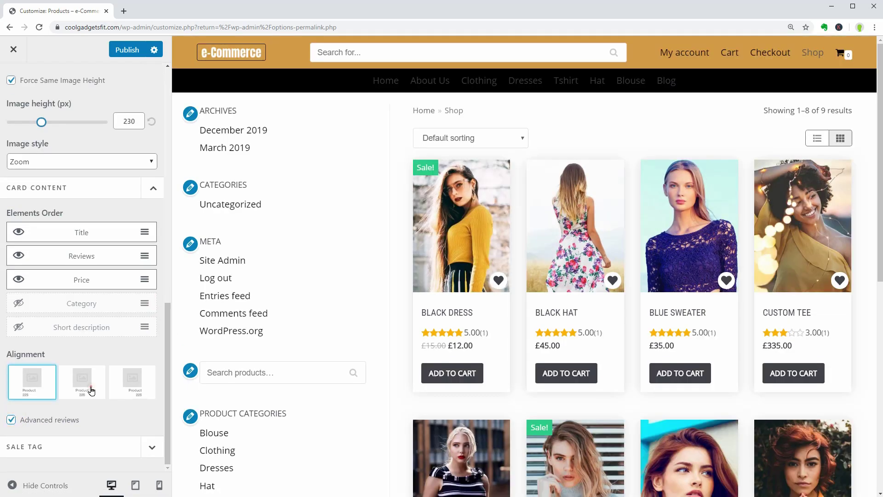
pyautogui.click(92, 390)
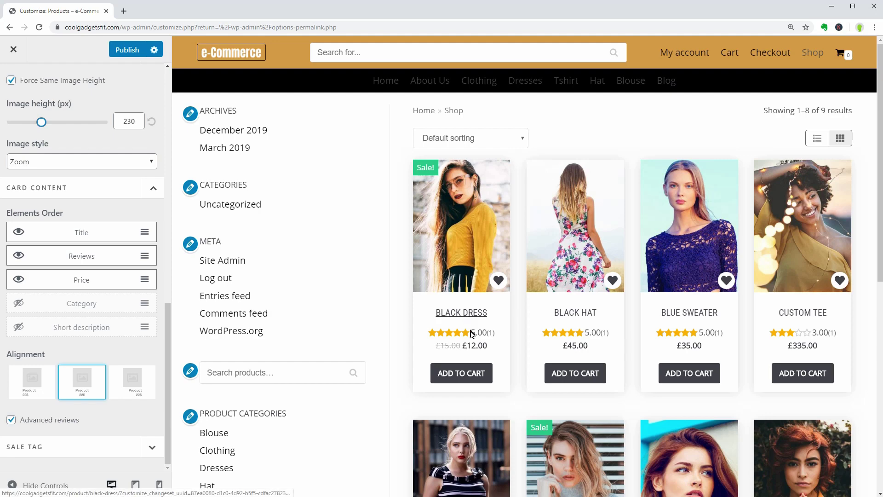
# Step: Make sale tags read 'BLACK FRIDAY SALE' in red, aligned Right, and publish
pyautogui.click(69, 446)
pyautogui.scroll(-5, 68, 375)
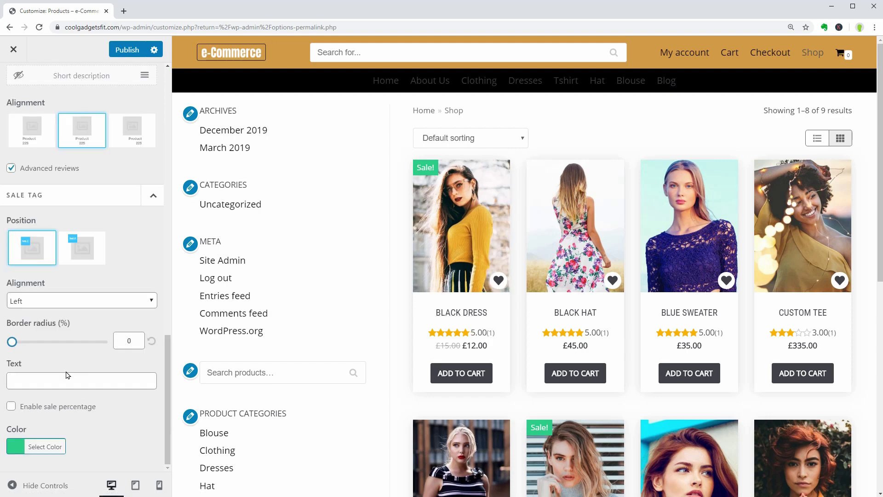
pyautogui.click(50, 380)
pyautogui.write('BLACK FRIDAY SALE')
pyautogui.click(45, 446)
pyautogui.scroll(-3, 99, 421)
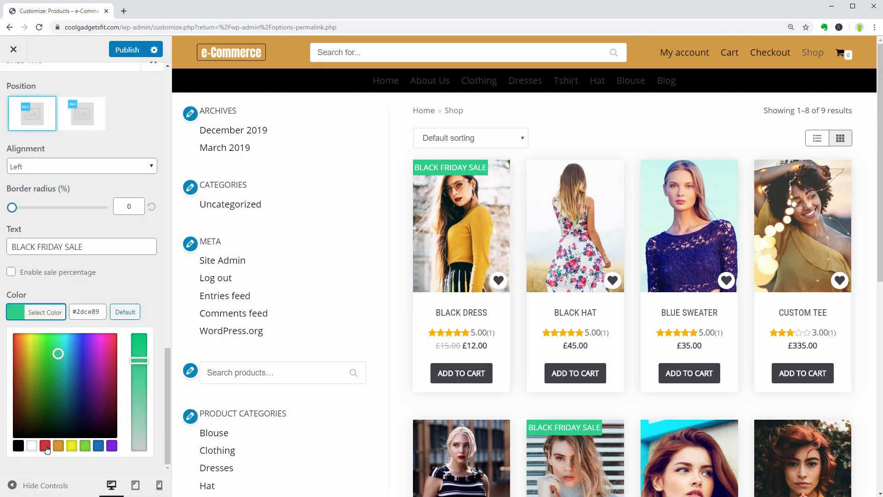
pyautogui.click(45, 446)
pyautogui.click(35, 312)
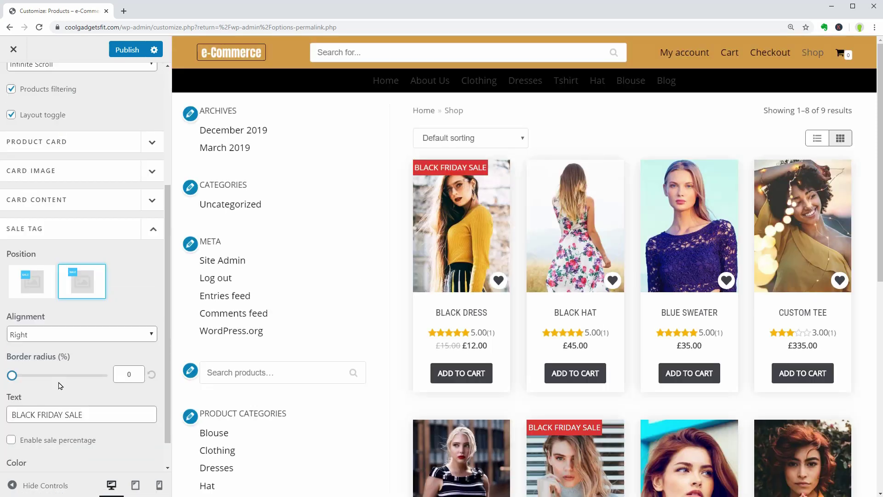
pyautogui.click(85, 339)
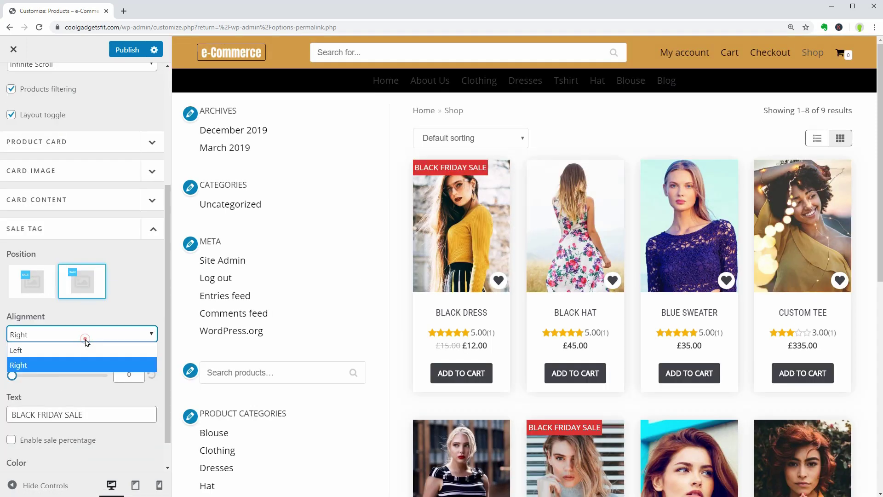
pyautogui.click(82, 329)
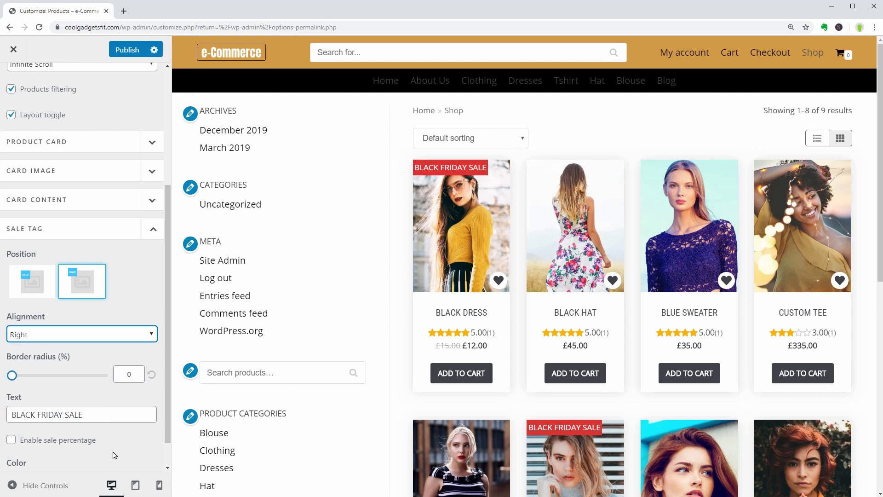
pyautogui.click(128, 50)
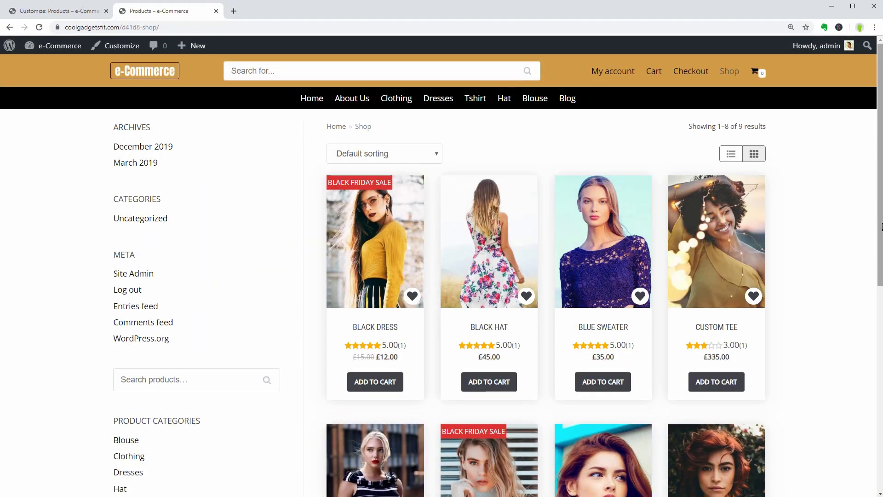
# Step: Scroll through the live Shop page's products, return to the top, then go to the Home page
pyautogui.scroll(-7, 705, 279)
pyautogui.scroll(7, 546, 276)
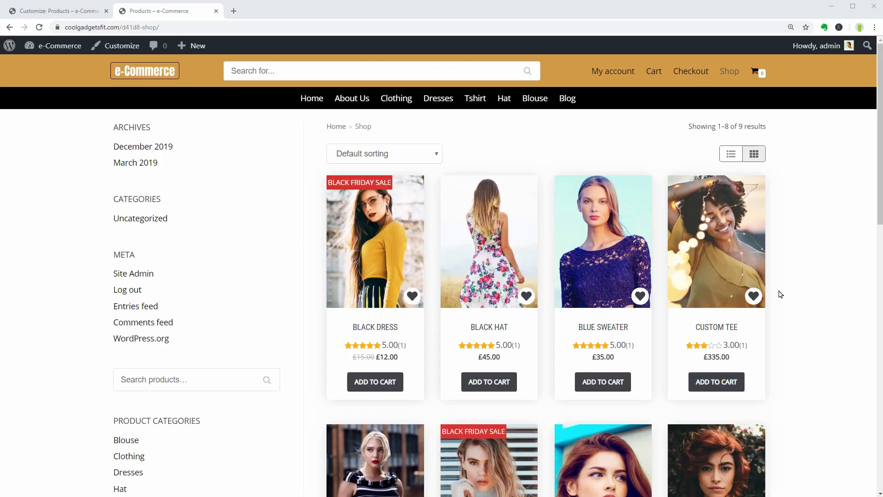
pyautogui.moveTo(879, 233); pyautogui.dragTo(878, 289)
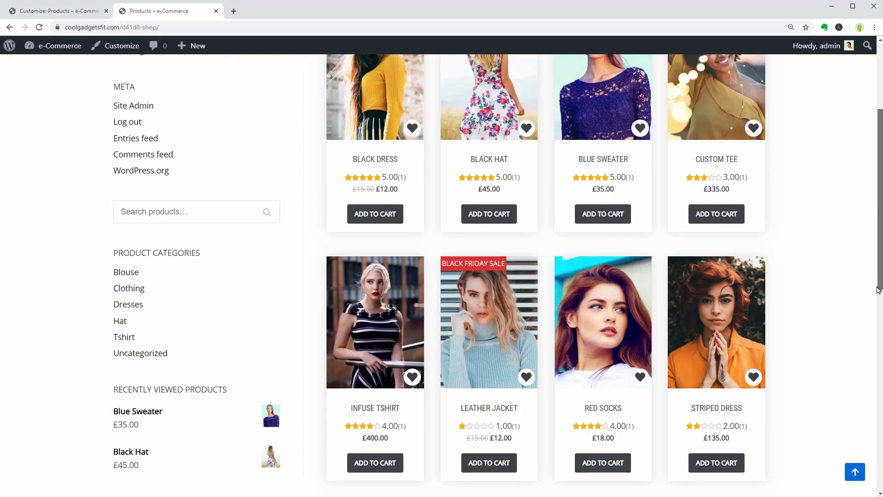
pyautogui.click(852, 474)
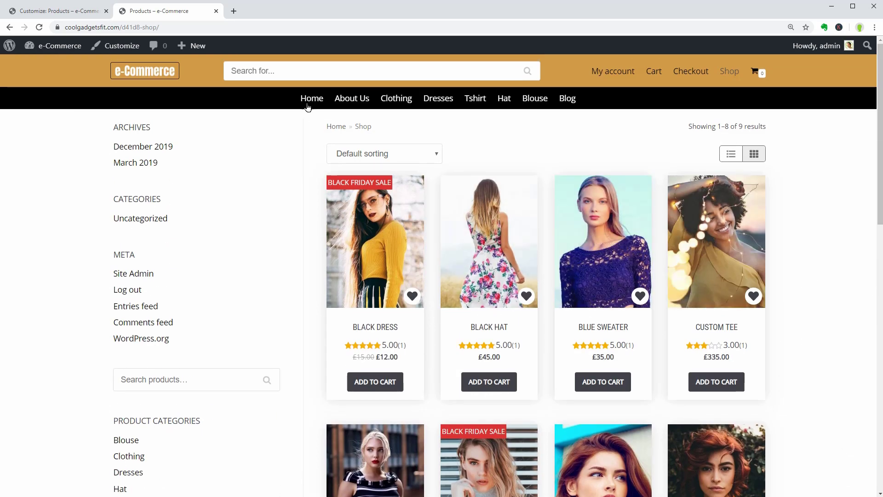
pyautogui.click(307, 105)
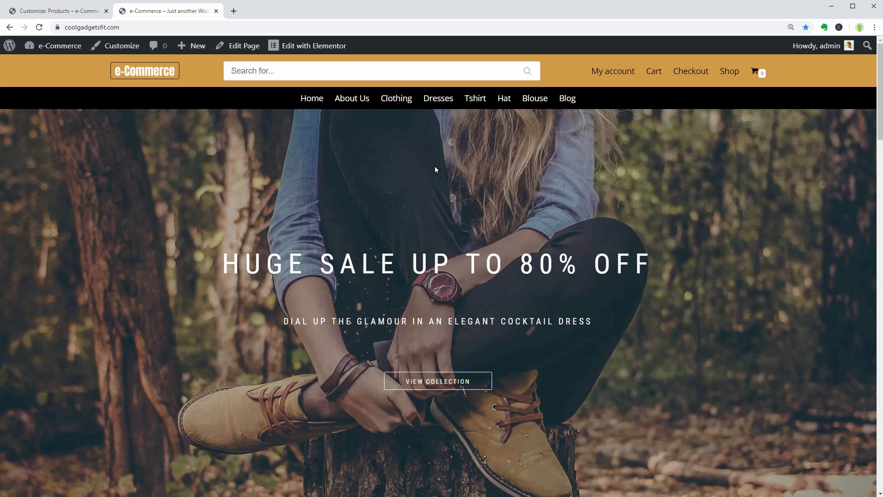
# Step: Open the home page in Elementor and look over the product grid's shortcode settings
pyautogui.click(316, 51)
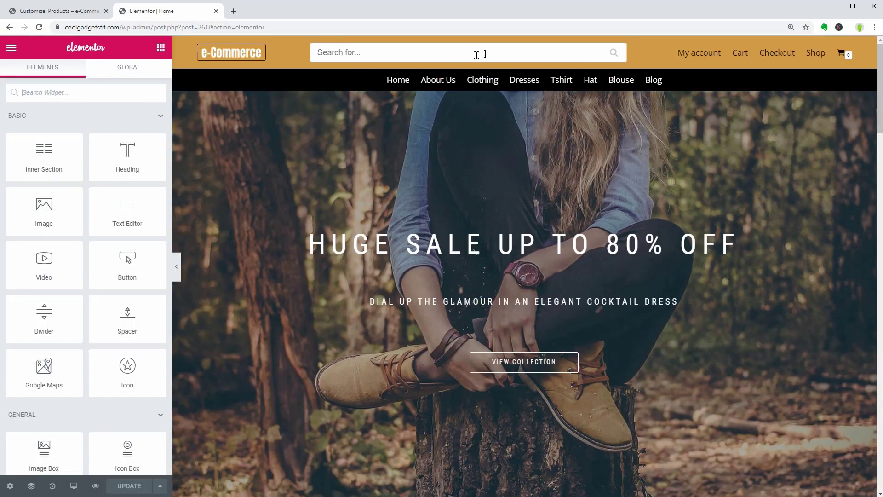
pyautogui.moveTo(881, 124); pyautogui.dragTo(881, 481)
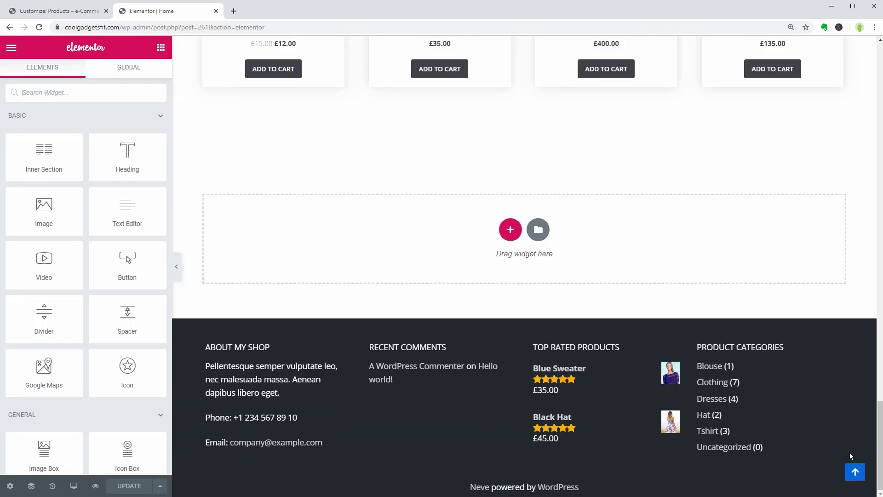
pyautogui.scroll(9, 759, 375)
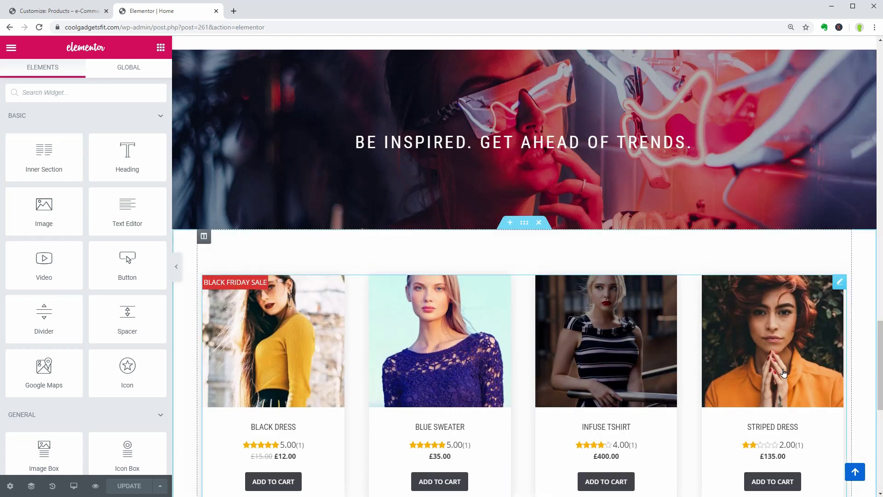
pyautogui.scroll(-8, 782, 276)
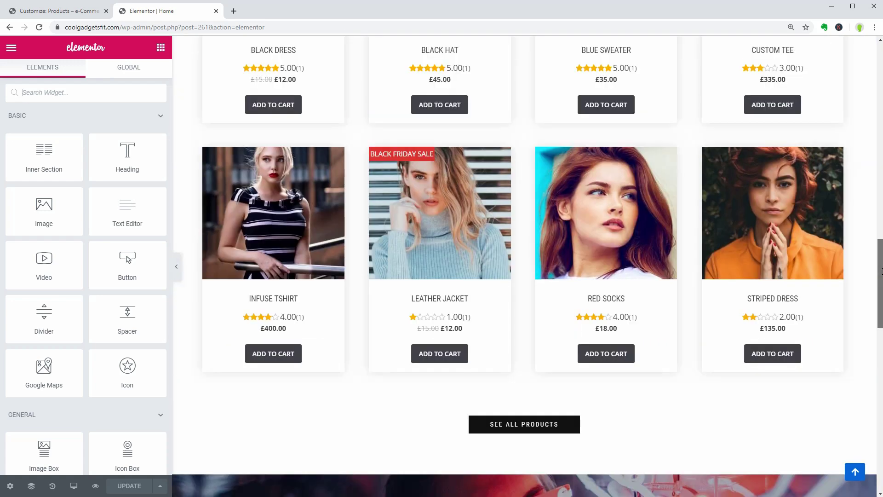
pyautogui.click(632, 234)
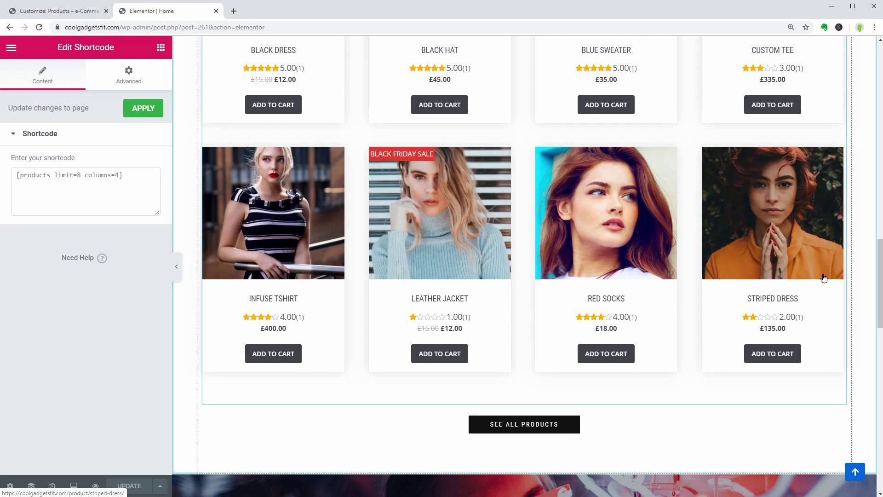
pyautogui.moveTo(874, 297); pyautogui.dragTo(874, 179)
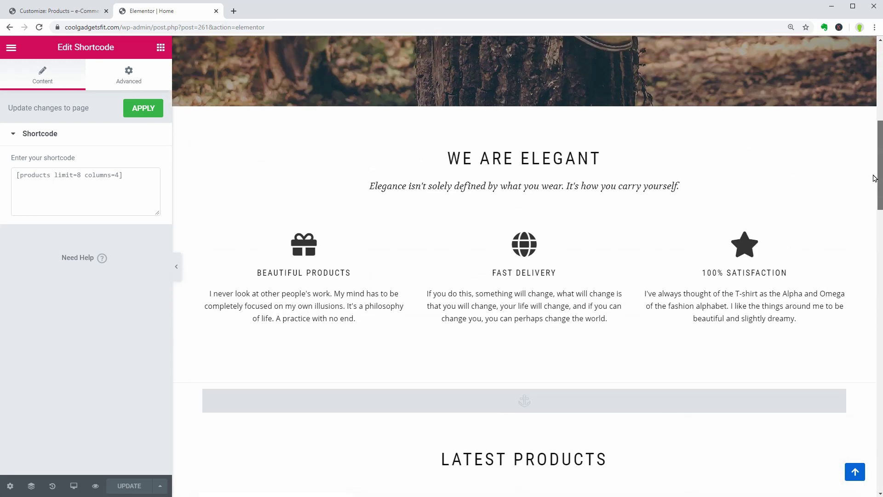
pyautogui.click(524, 186)
# Step: Give the hero section a two-image slideshow background with Ken Burns zoom and a black overlay
pyautogui.click(524, 90)
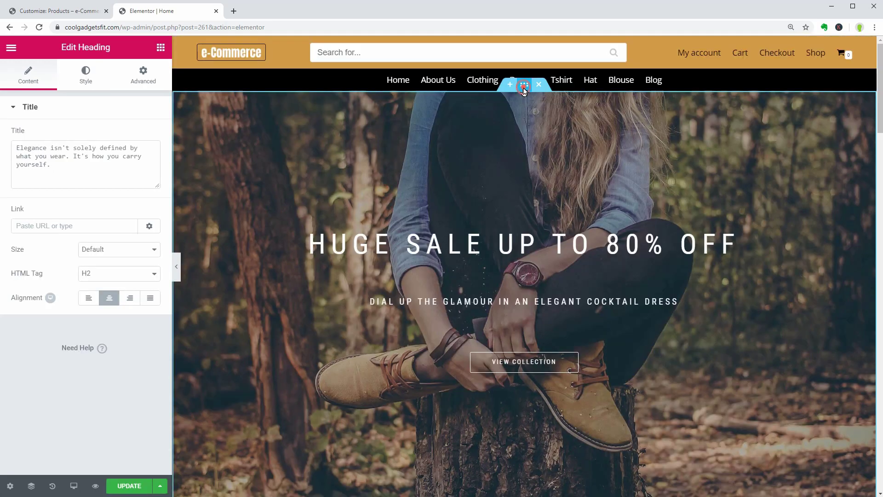
pyautogui.click(90, 85)
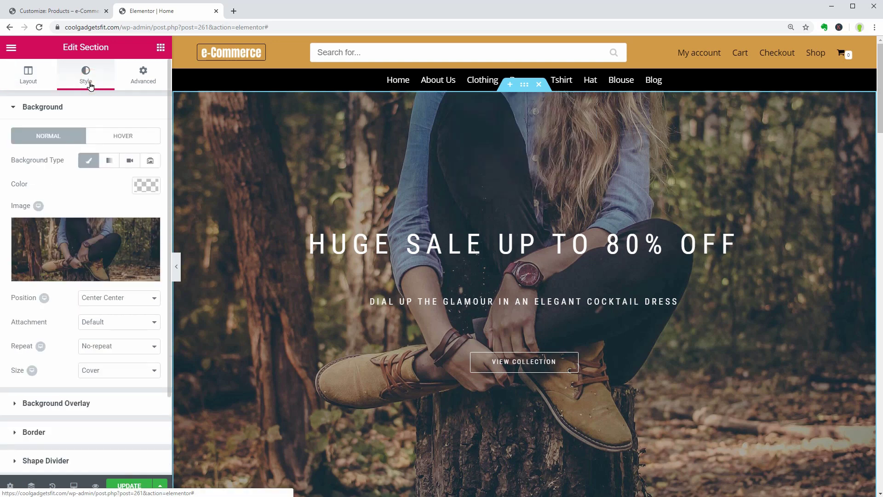
pyautogui.click(150, 160)
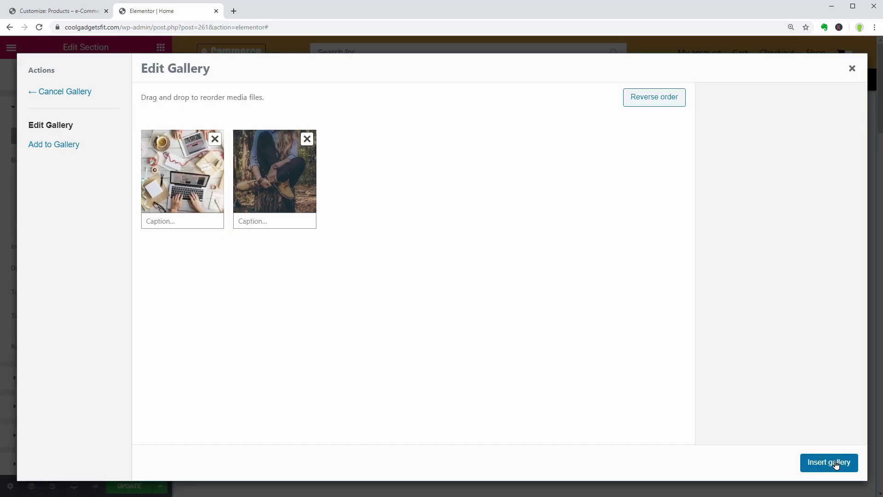
pyautogui.click(835, 463)
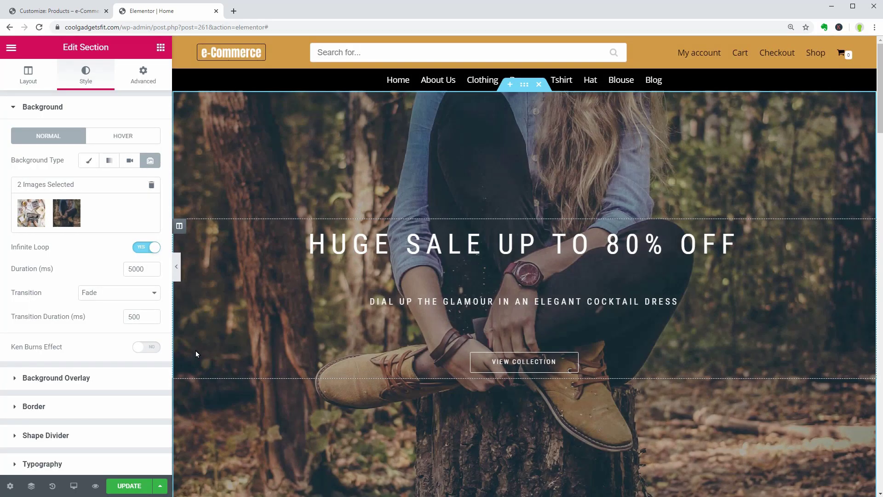
pyautogui.click(144, 348)
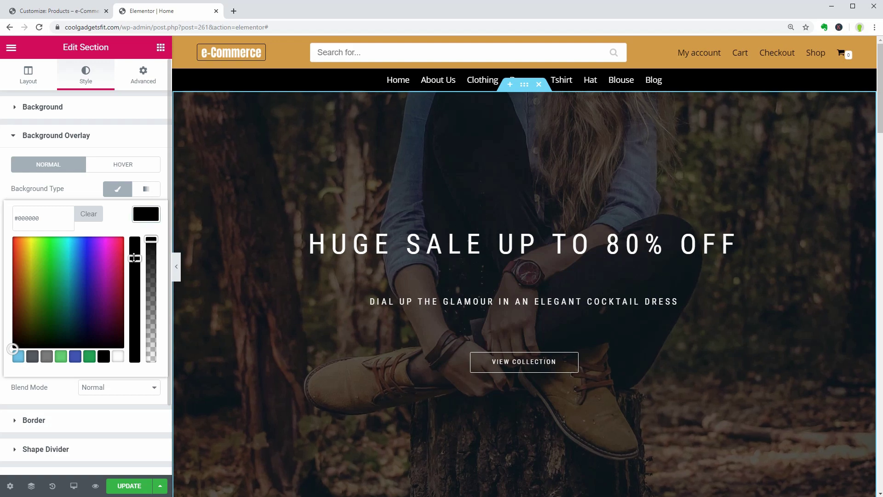
pyautogui.moveTo(134, 256); pyautogui.dragTo(135, 270)
pyautogui.press('Escape')
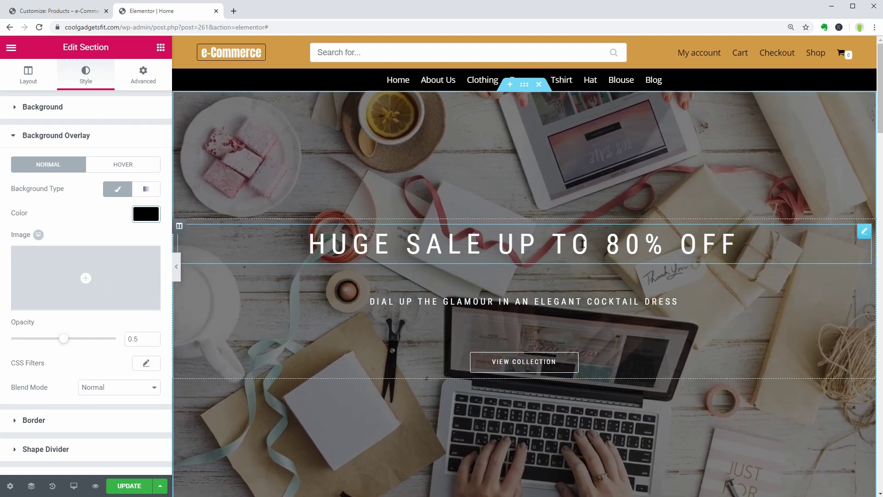
# Step: Inspect the HUGE SALE UP TO 80% OFF heading and the subheading's style and advanced settings
pyautogui.click(596, 249)
pyautogui.tripleClick(103, 148)
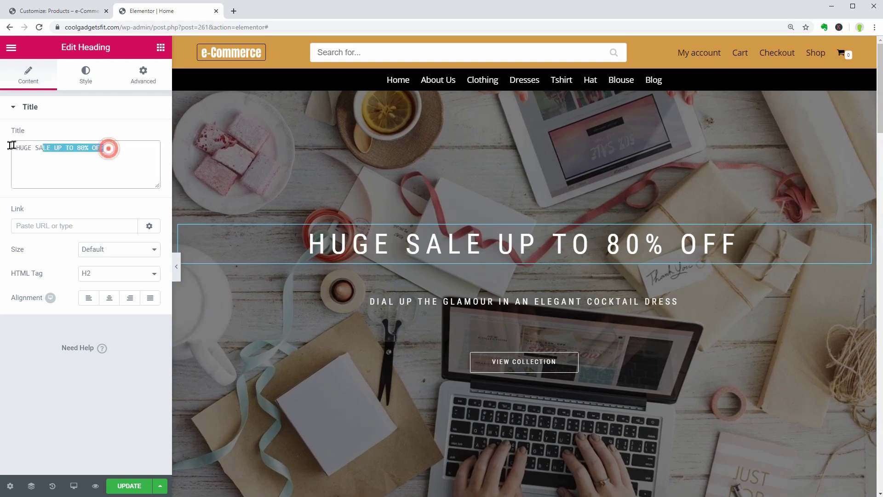
pyautogui.click(524, 301)
pyautogui.click(87, 78)
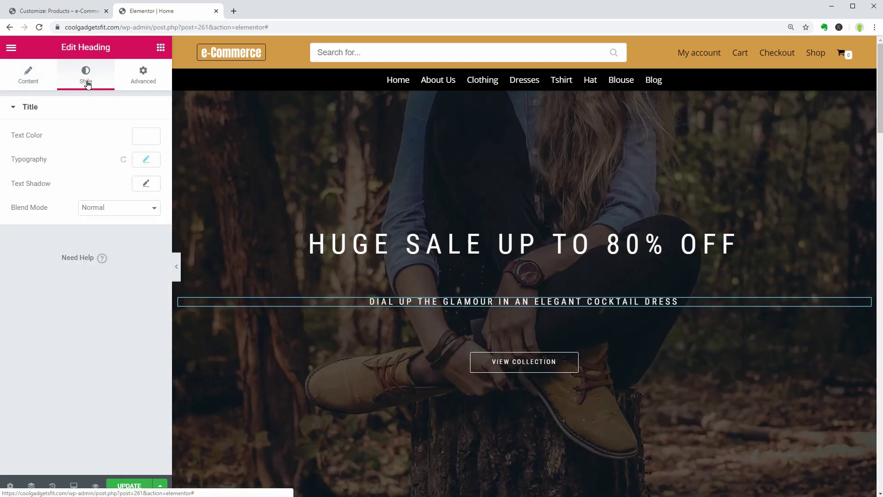
pyautogui.click(140, 79)
pyautogui.click(87, 81)
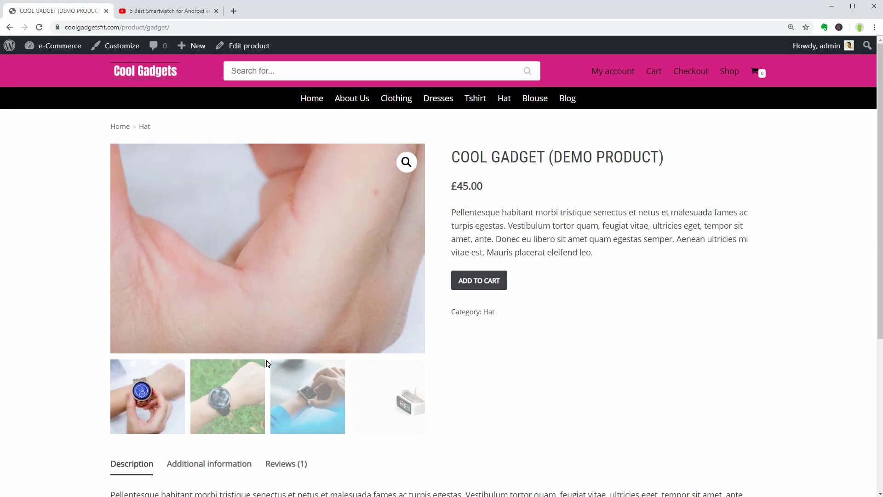
# Step: View the green-grass watch and white fitness band gallery images, then switch to the YouTube video
pyautogui.click(229, 402)
pyautogui.click(388, 397)
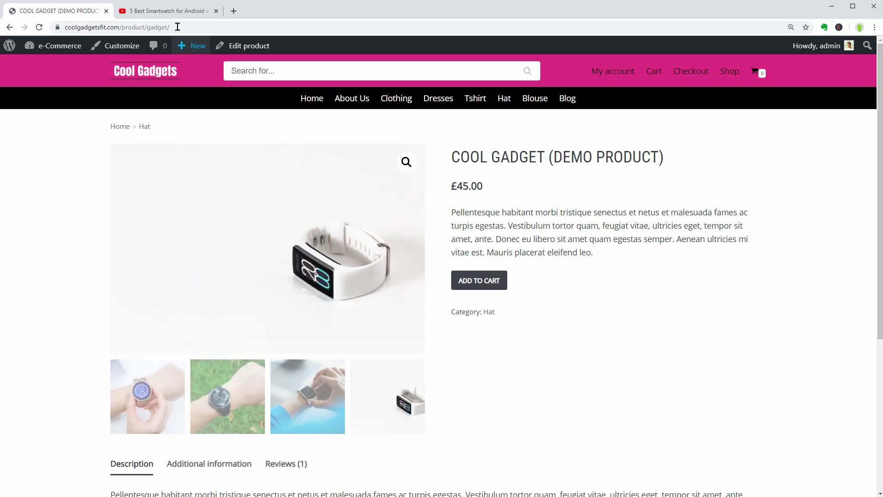
pyautogui.click(165, 11)
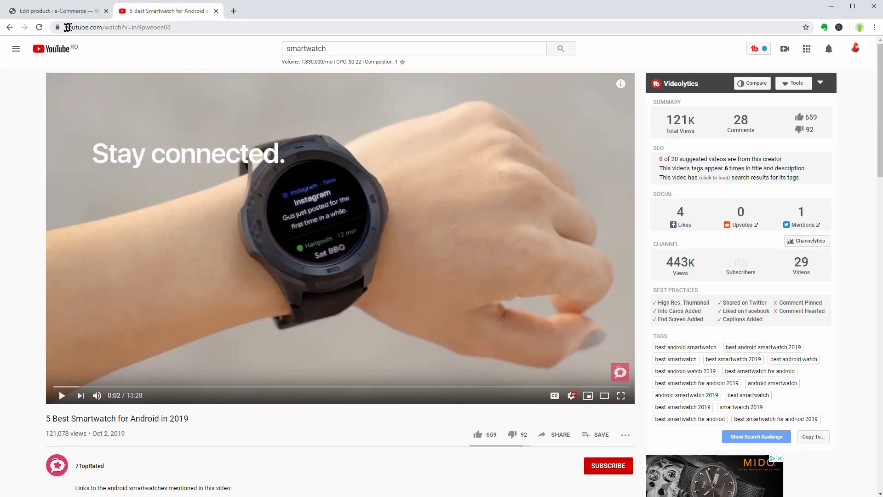
# Step: Copy the smartwatch video's URL from the address bar and return to the Cool Gadget tab
pyautogui.click(68, 27)
pyautogui.rightClick(159, 31)
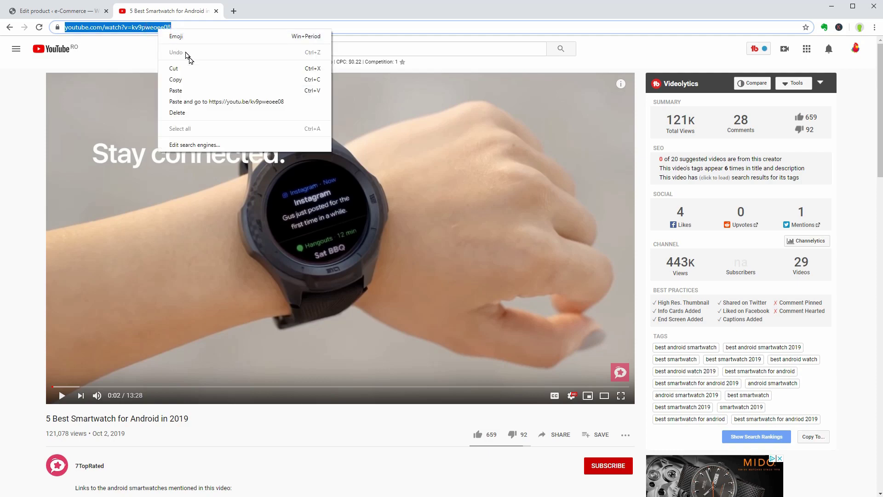
pyautogui.click(199, 78)
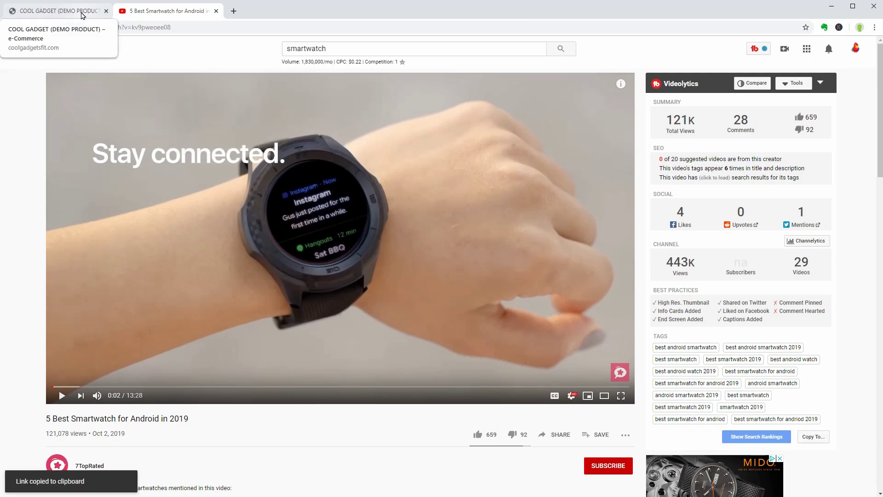
pyautogui.click(79, 11)
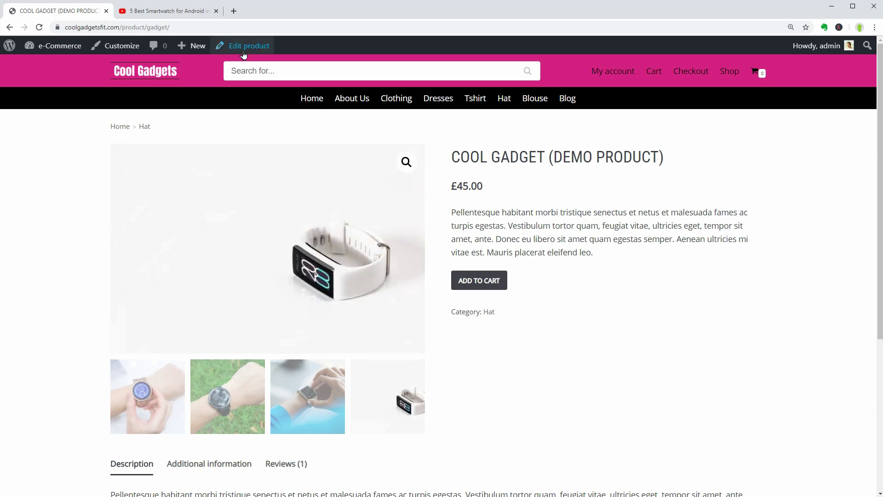
# Step: Edit Cool Gadget and paste the YouTube link into its Featured Video field
pyautogui.click(244, 51)
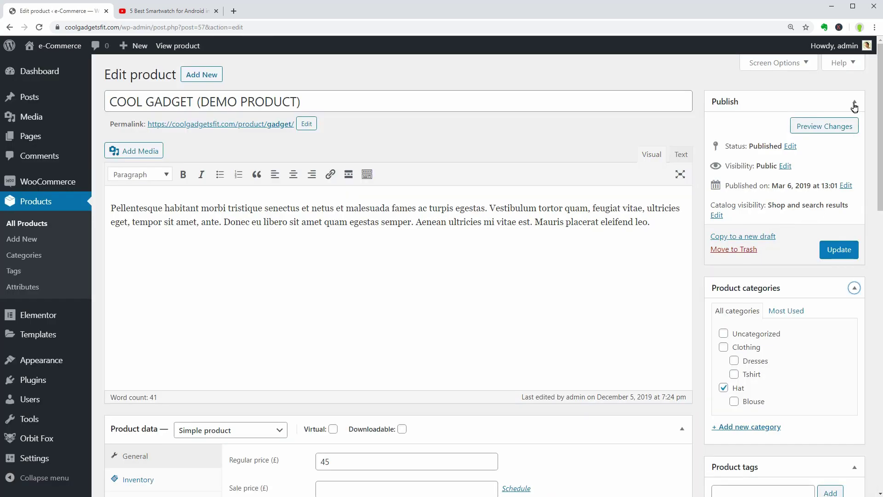
pyautogui.click(854, 104)
pyautogui.click(855, 135)
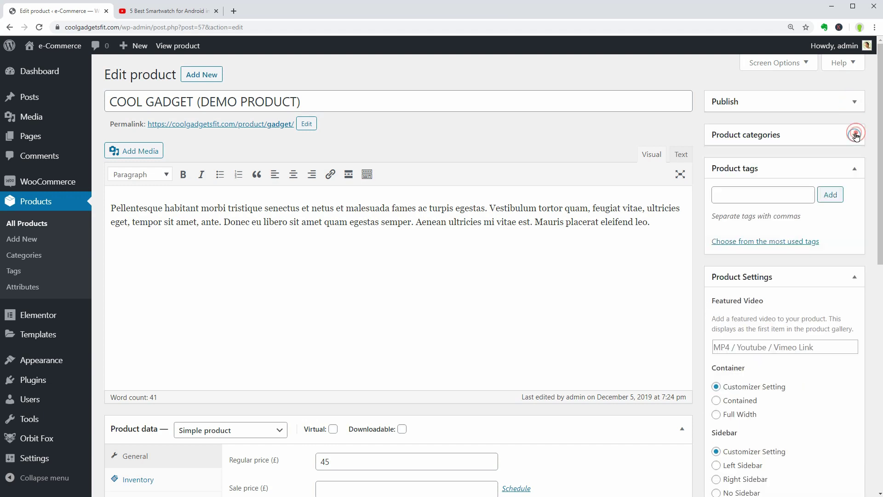
pyautogui.click(857, 169)
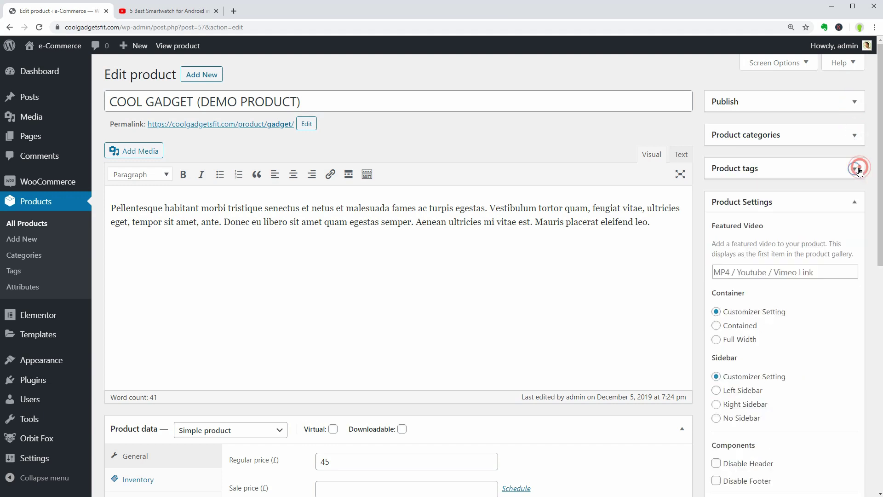
pyautogui.rightClick(744, 272)
pyautogui.click(792, 342)
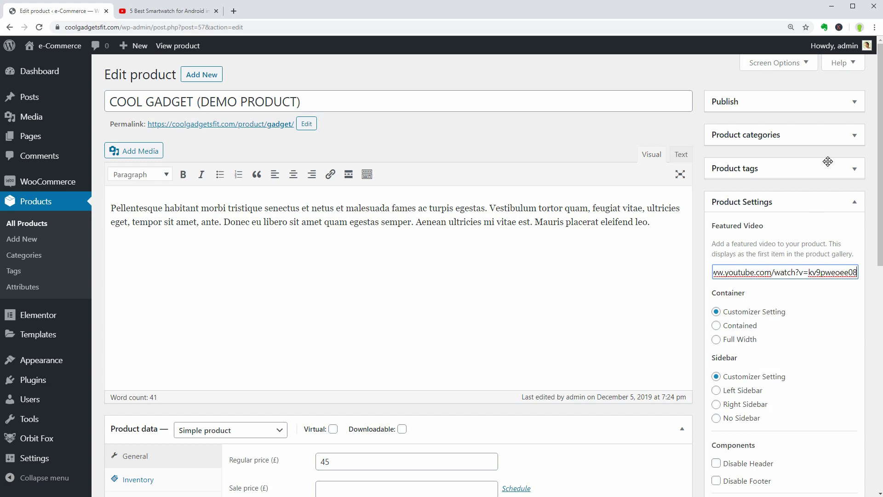
# Step: Update the product, then view the live product page and play its featured video
pyautogui.click(855, 104)
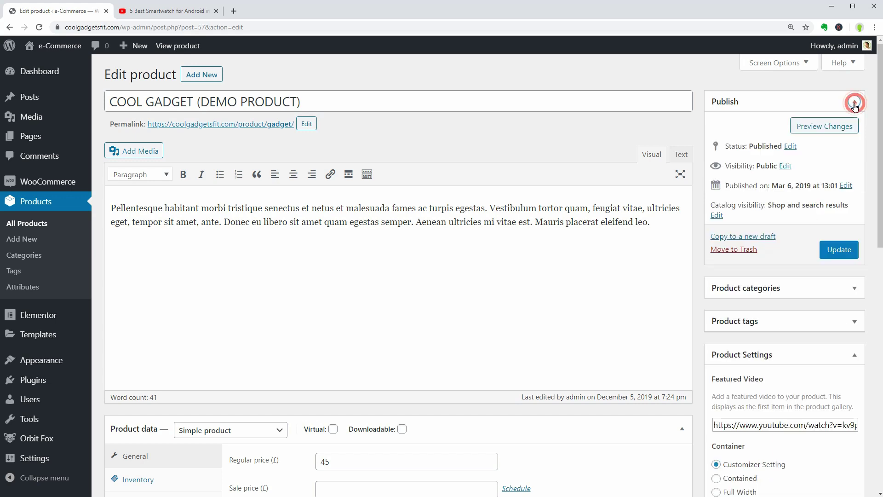
pyautogui.click(839, 250)
pyautogui.click(218, 159)
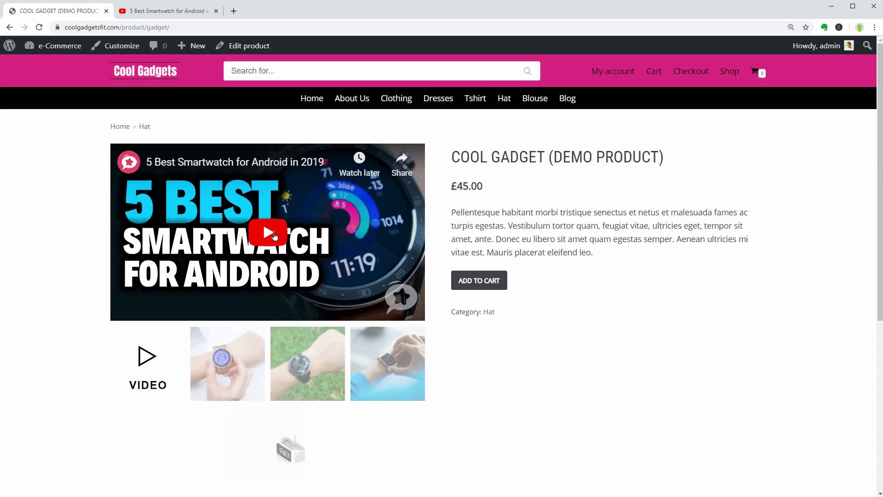
pyautogui.click(275, 235)
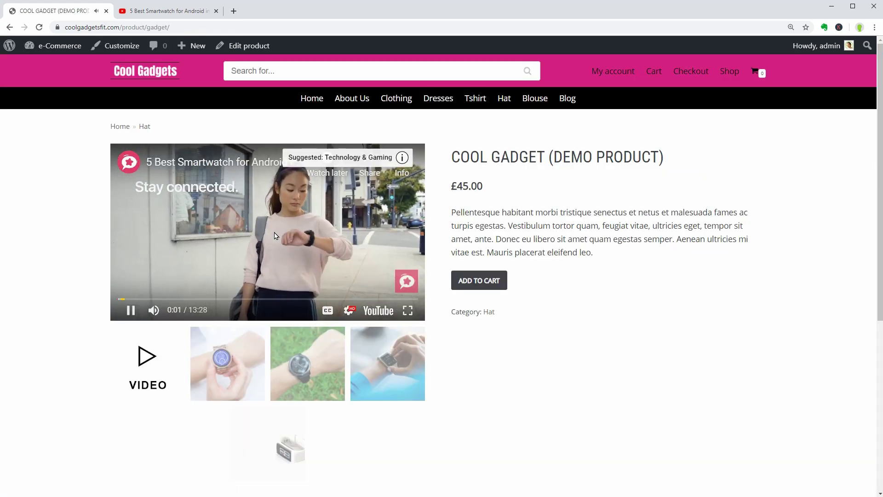
# Step: Review the product's title, description and regular price of 45 in the editor
pyautogui.click(248, 45)
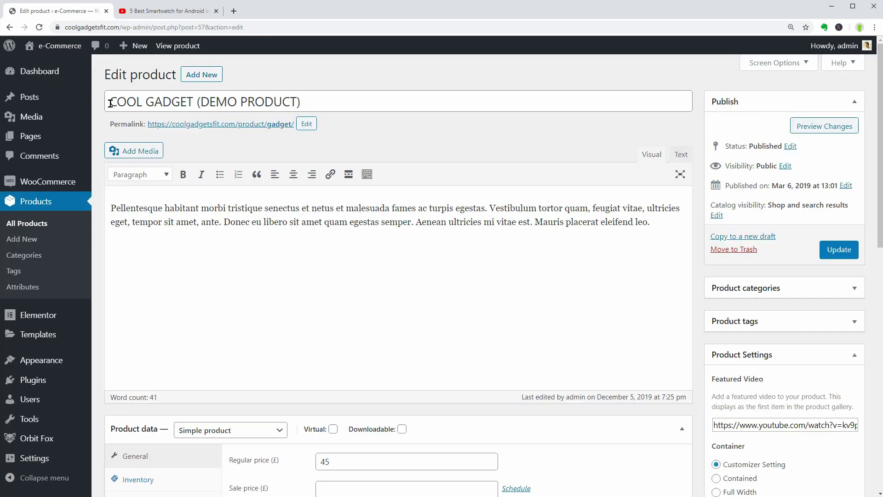
pyautogui.moveTo(111, 103); pyautogui.dragTo(322, 195)
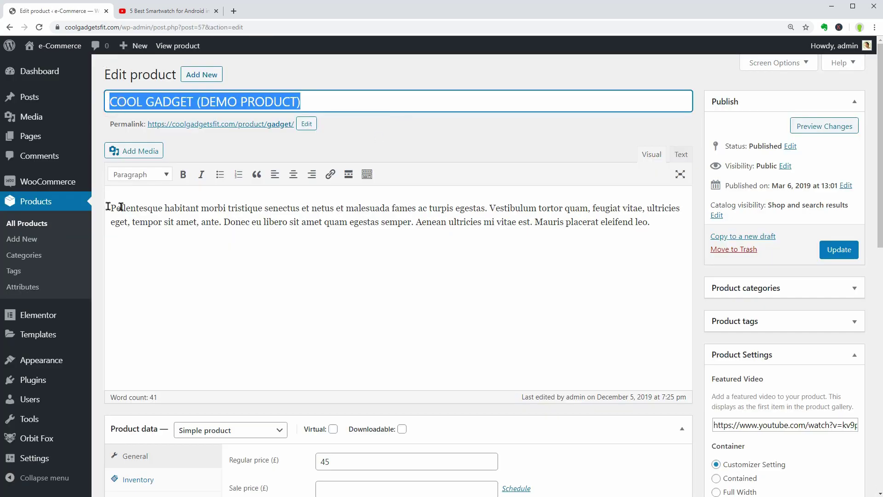
pyautogui.moveTo(107, 204); pyautogui.dragTo(724, 244)
pyautogui.scroll(-4, 314, 296)
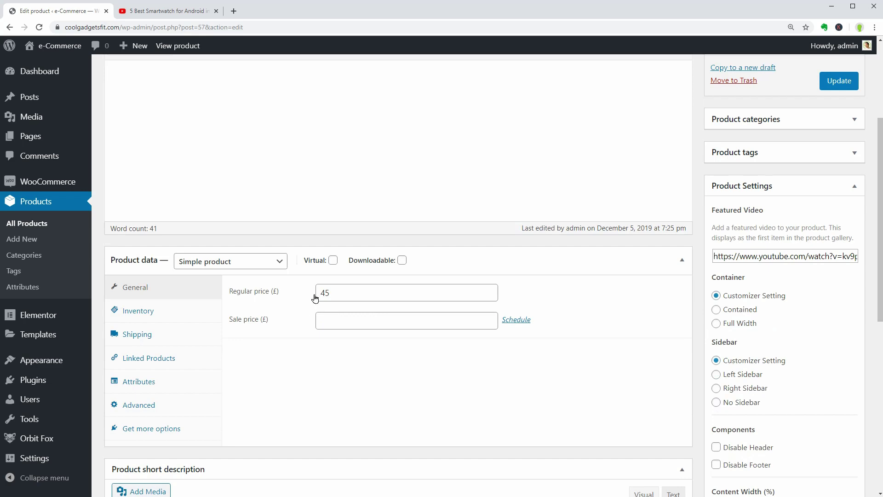
pyautogui.click(331, 290)
pyautogui.scroll(-8, 340, 325)
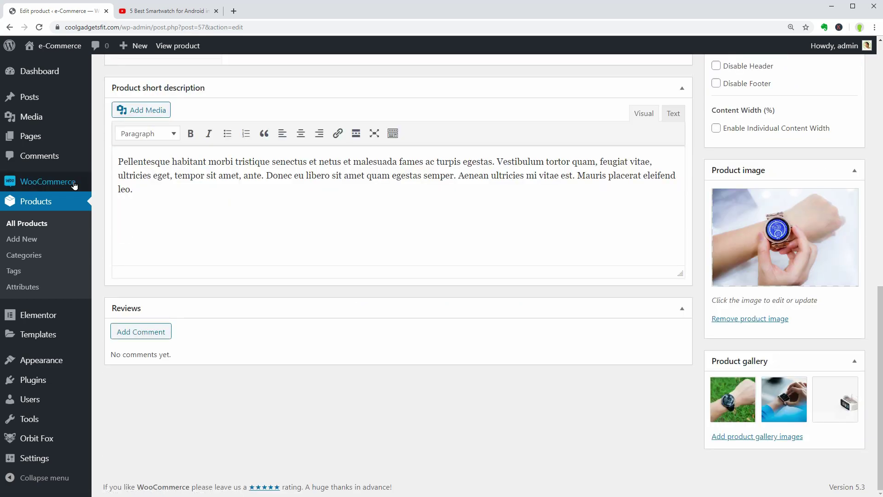
# Step: Check the WooCommerce settings and the payment method options
pyautogui.moveTo(74, 185)
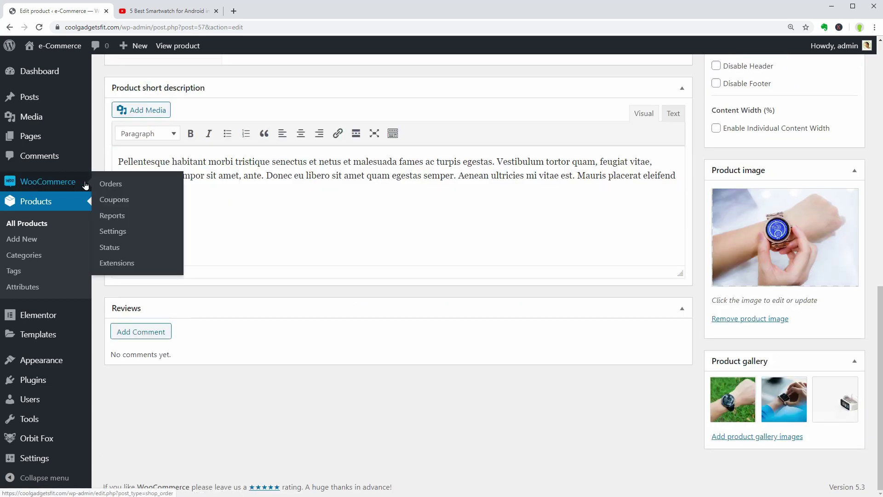
pyautogui.click(115, 235)
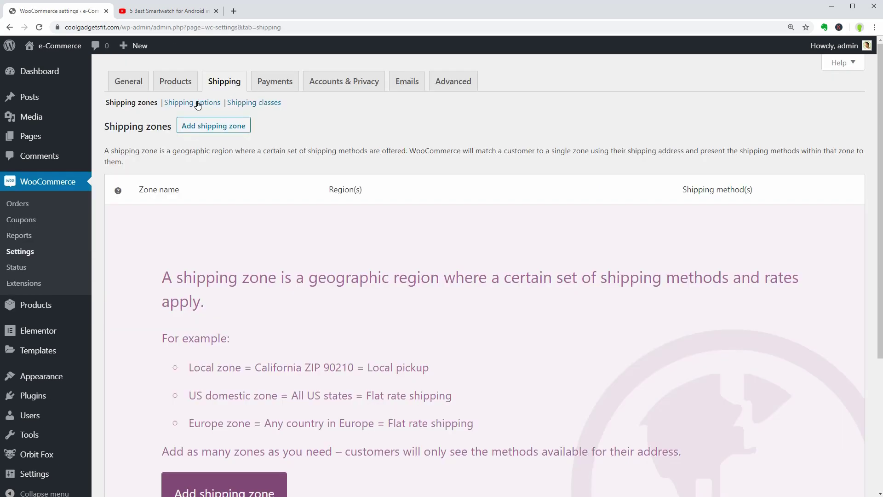
pyautogui.click(282, 81)
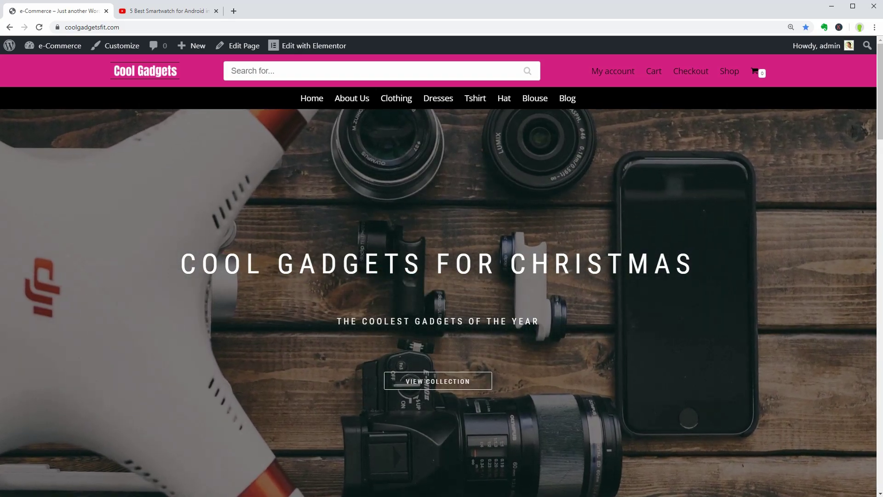
pyautogui.click(568, 96)
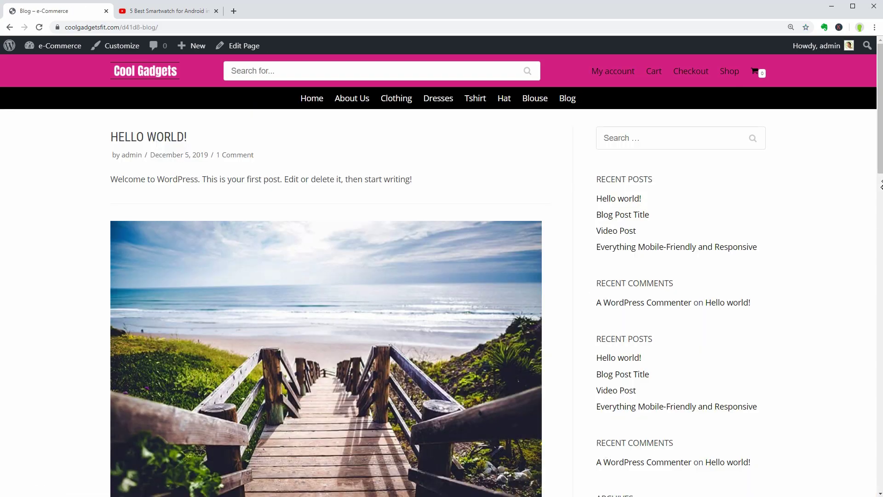
pyautogui.moveTo(880, 151); pyautogui.dragTo(880, 464)
pyautogui.click(855, 472)
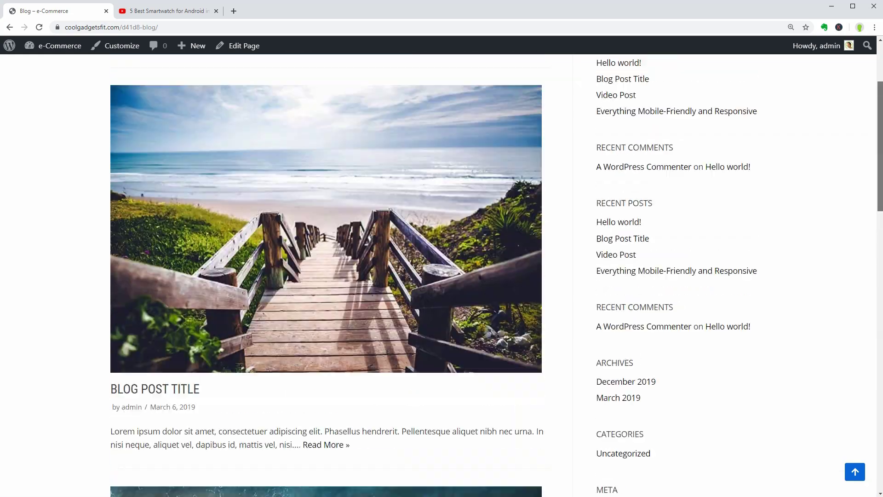